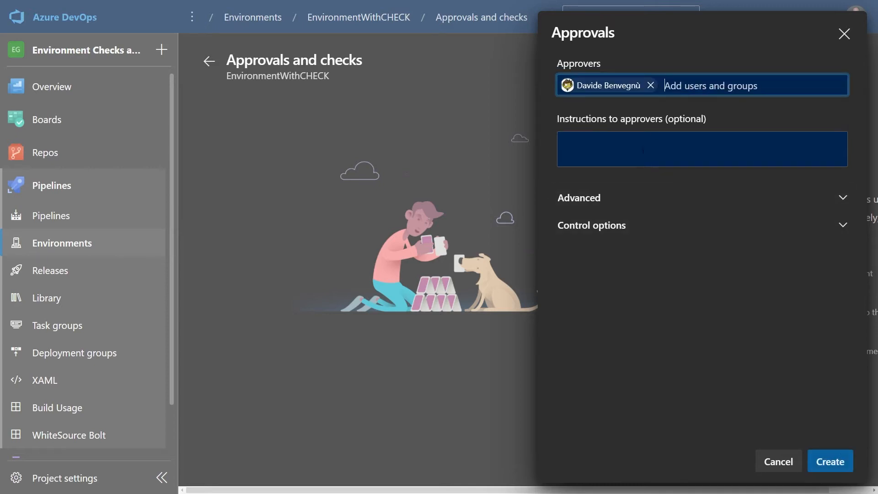
Step: Set the approver instructions to "Approve only if all tests pass" and leave approvers allowed to approve their own runs
left_click(643, 150)
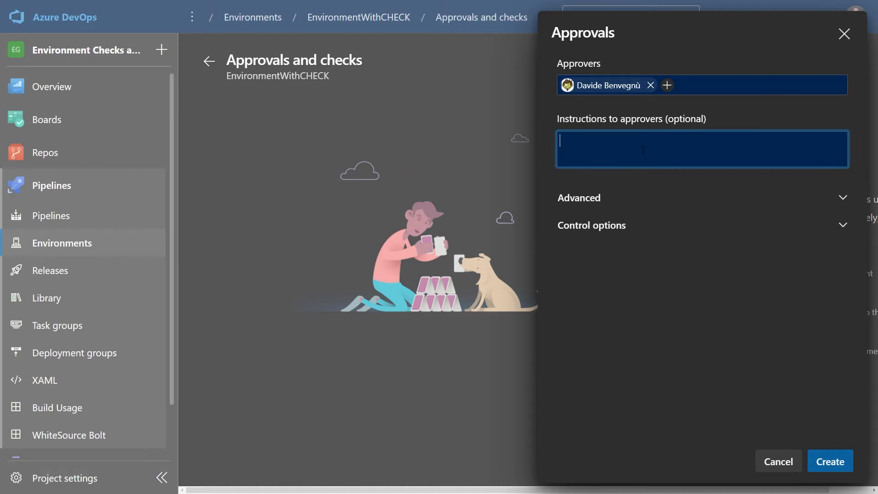
type("Approve only if all tests pass")
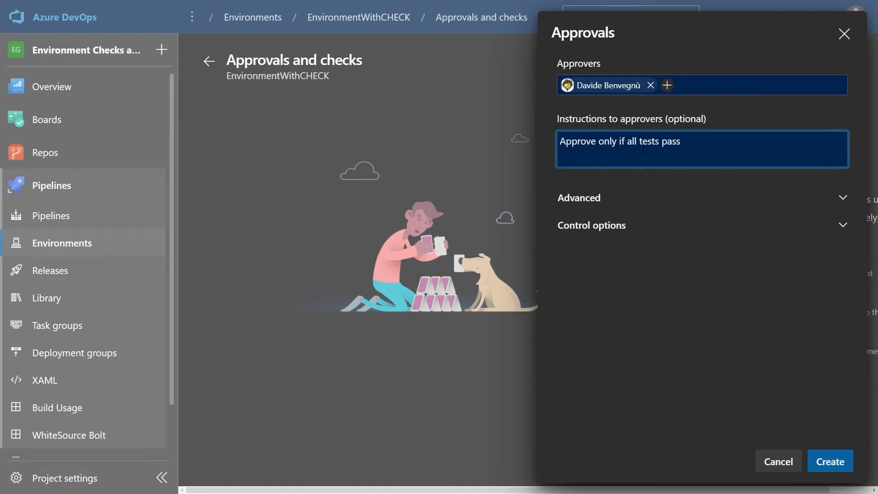
left_click(635, 197)
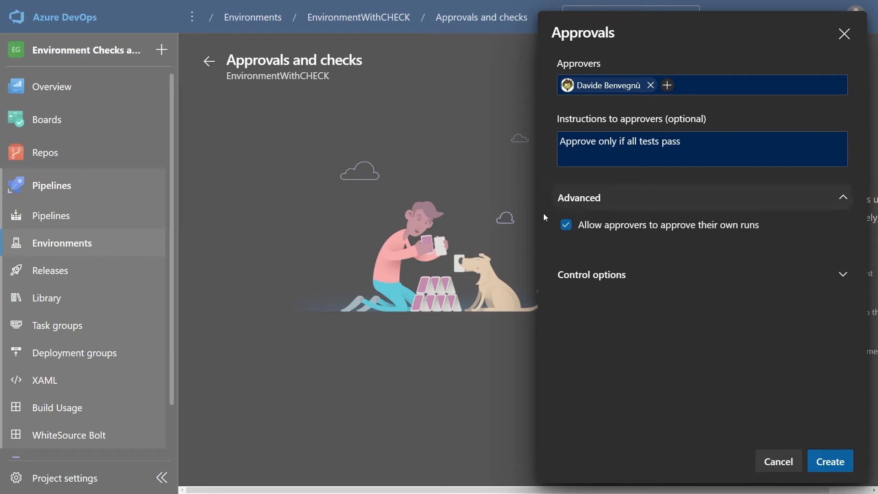
left_click(567, 229)
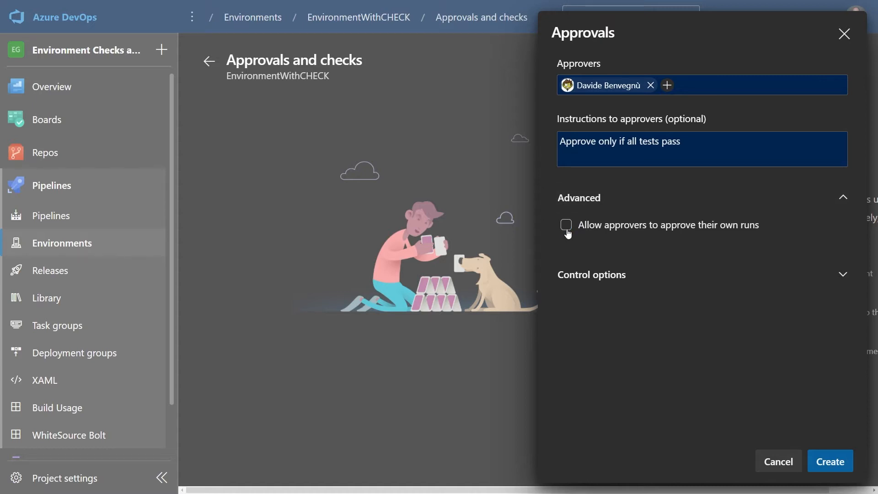
left_click(567, 231)
Step: Keep the approval timeout at 30 days in the control options and create the Approvals check
left_click(627, 279)
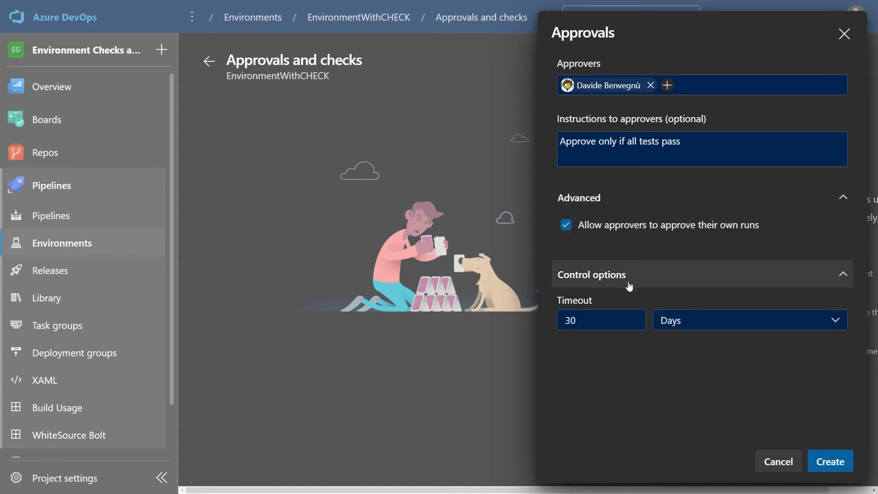
left_click(718, 331)
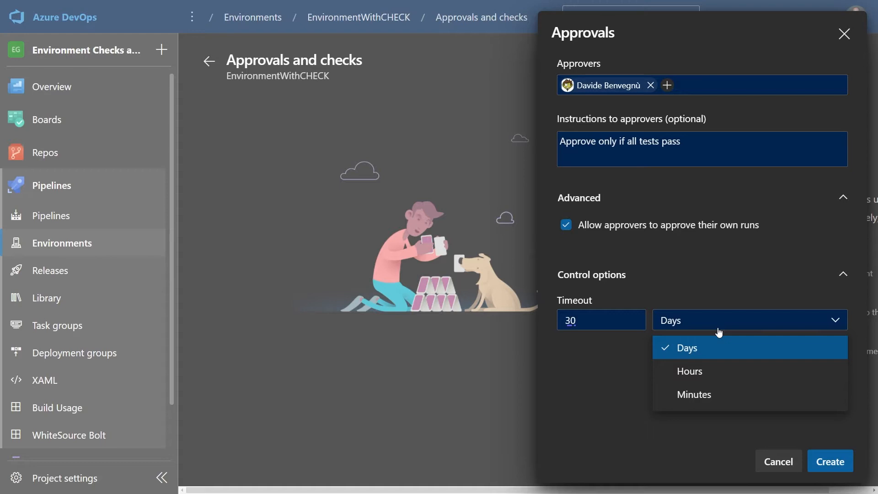
left_click(625, 347)
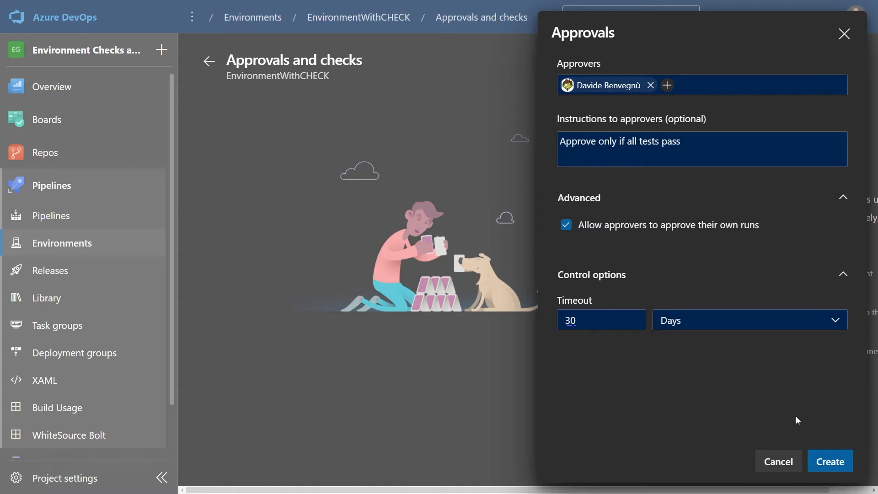
left_click(835, 462)
Step: Run the Environment Checks and Gates pipeline with its default parameters
left_click(126, 218)
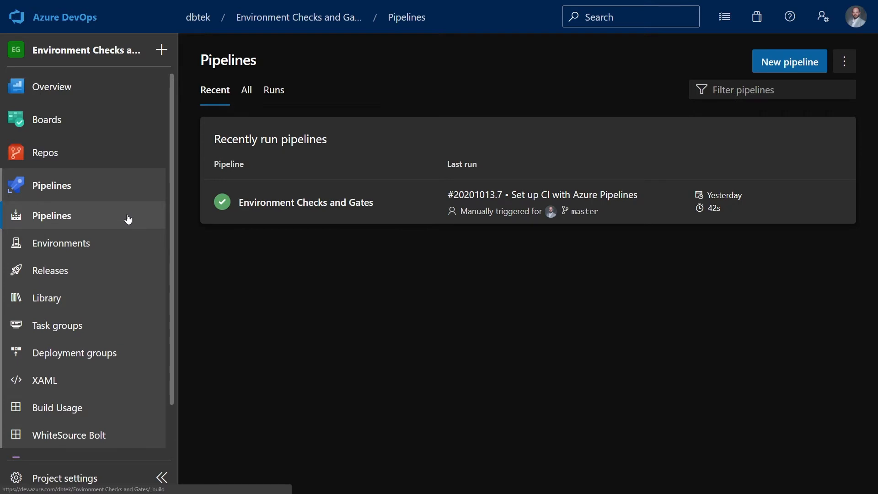
left_click(298, 193)
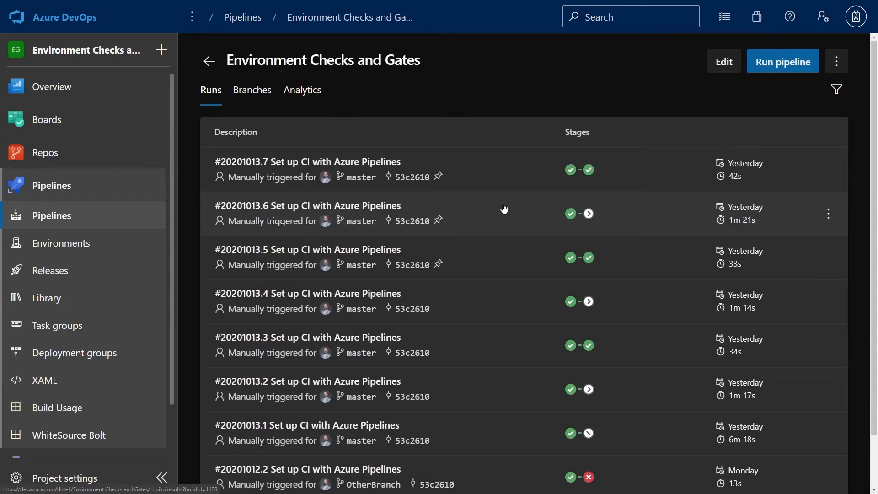
left_click(769, 66)
left_click(837, 461)
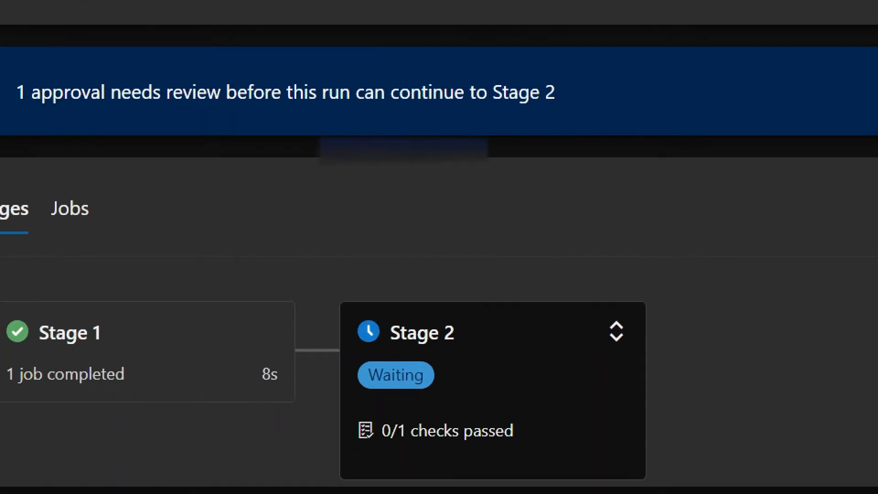
left_click_drag(381, 447, 527, 444)
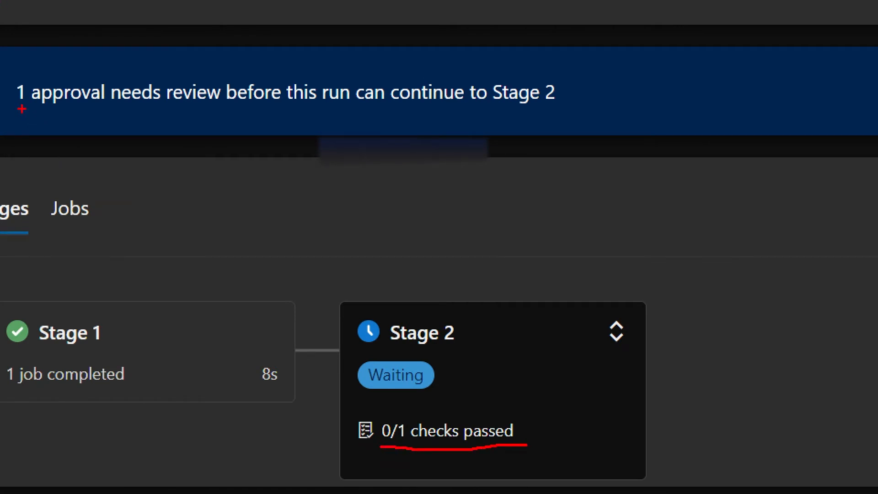
mouse_move(5, 73)
left_mouse_down()
mouse_move(478, 149)
mouse_move(620, 128)
left_mouse_up()
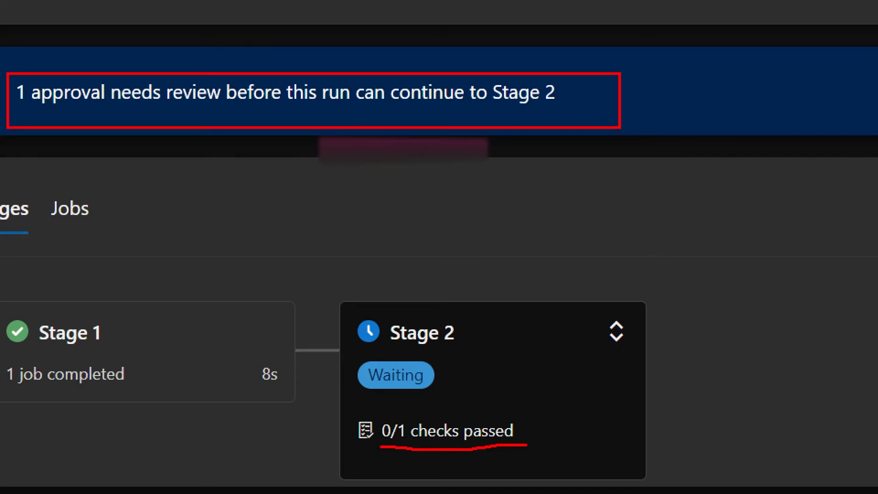
key("Escape")
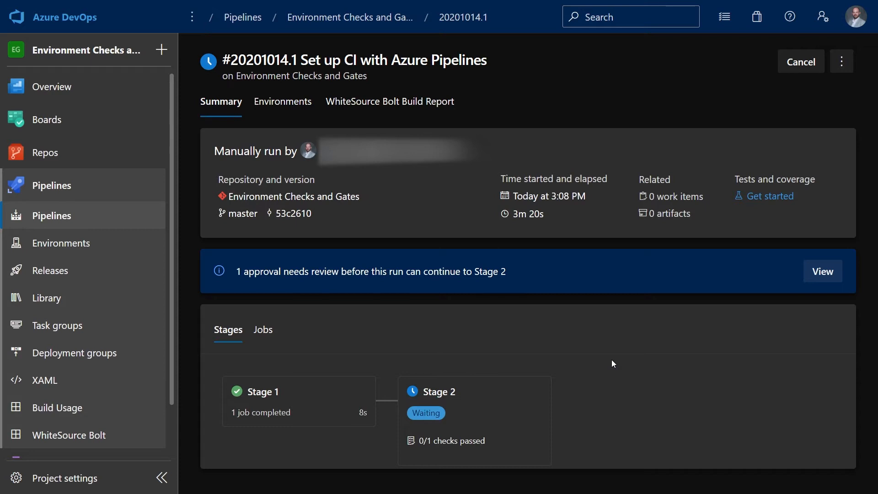
Step: Switch to the approver's browser window, review the pending Stage 2 approval with its instructions, and approve it
key("alt+Tab")
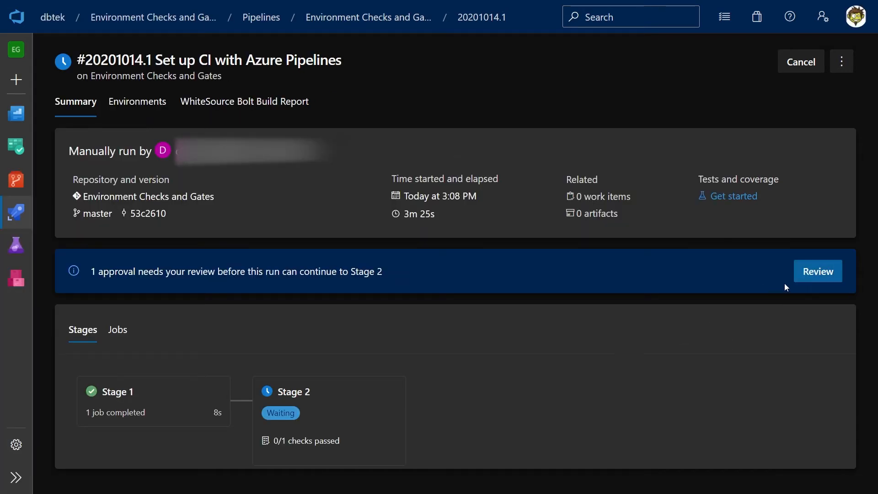
left_click(809, 273)
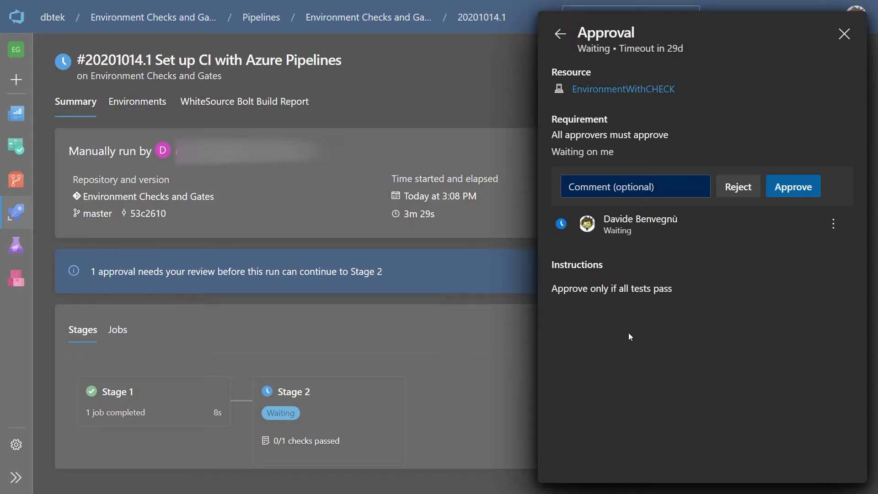
left_click_drag(547, 278, 694, 306)
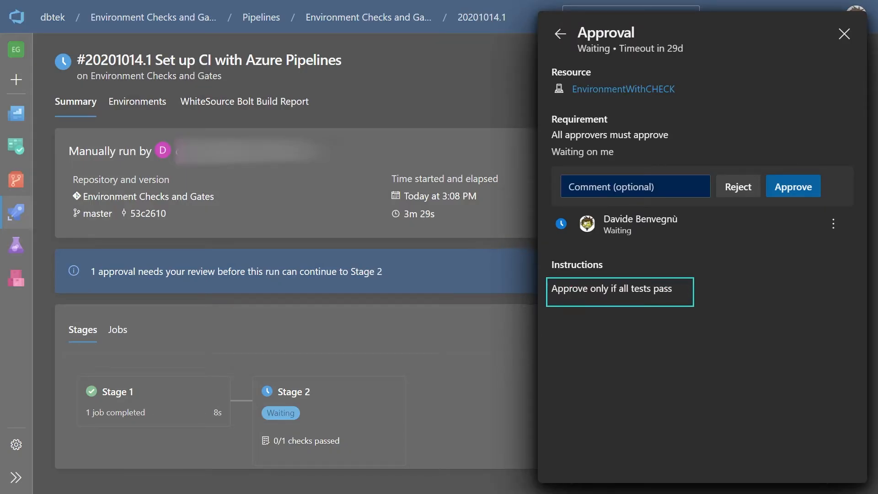
left_click_drag(745, 204, 745, 259)
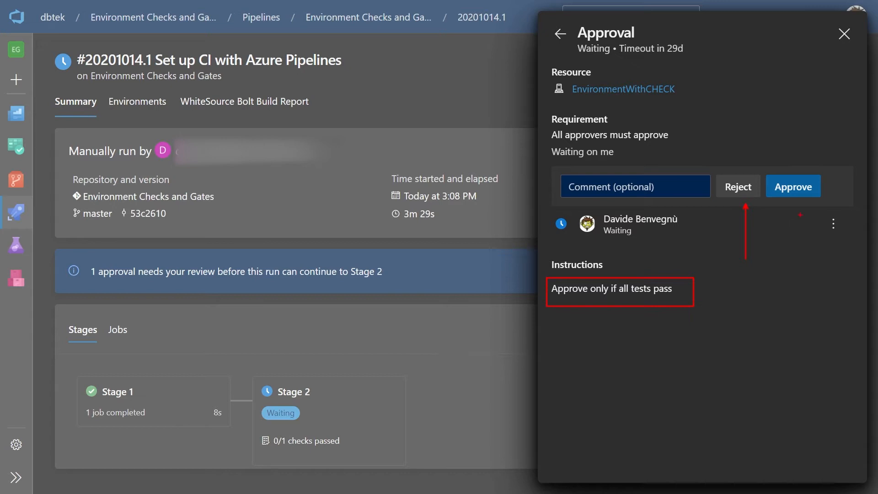
left_click_drag(802, 205, 808, 252)
key("Escape")
left_click(796, 188)
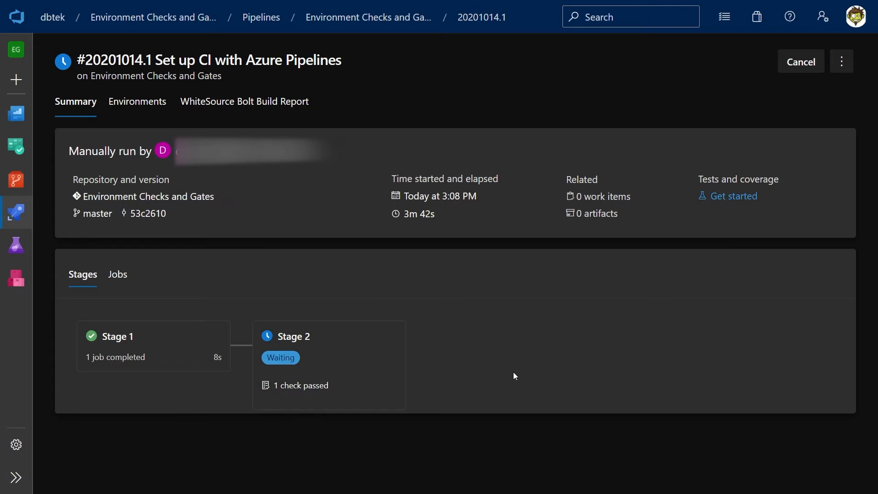
Step: Return to the first browser window and delete the Approvals check from EnvironmentWithCHECK
key("alt+Tab")
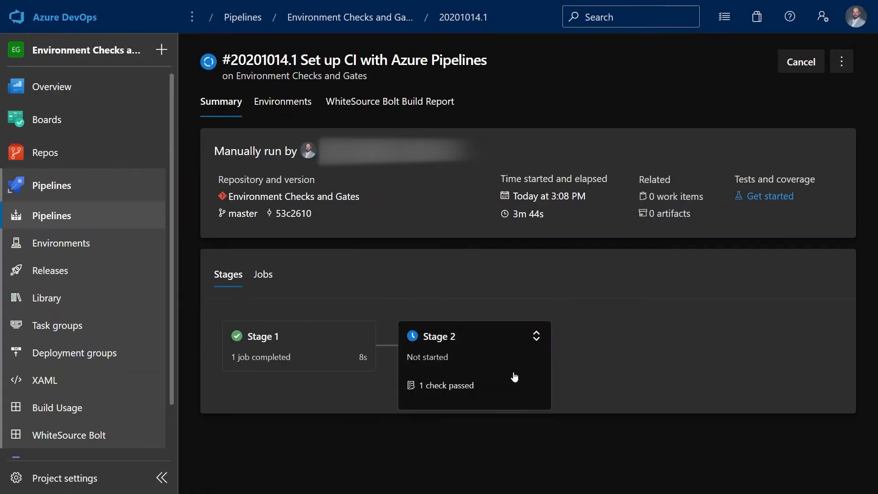
left_click(536, 363)
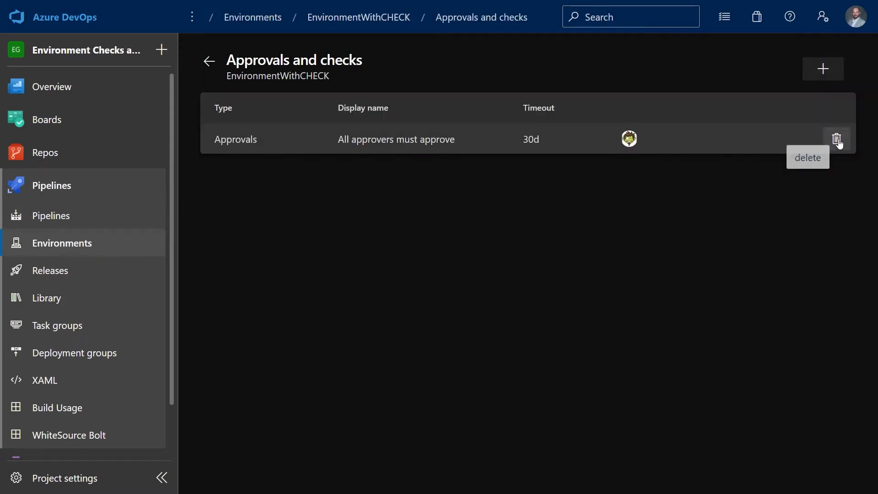
left_click(837, 139)
left_click(521, 288)
Step: Start adding a Branch control check to EnvironmentWithCHECK
left_click(823, 68)
left_click(611, 171)
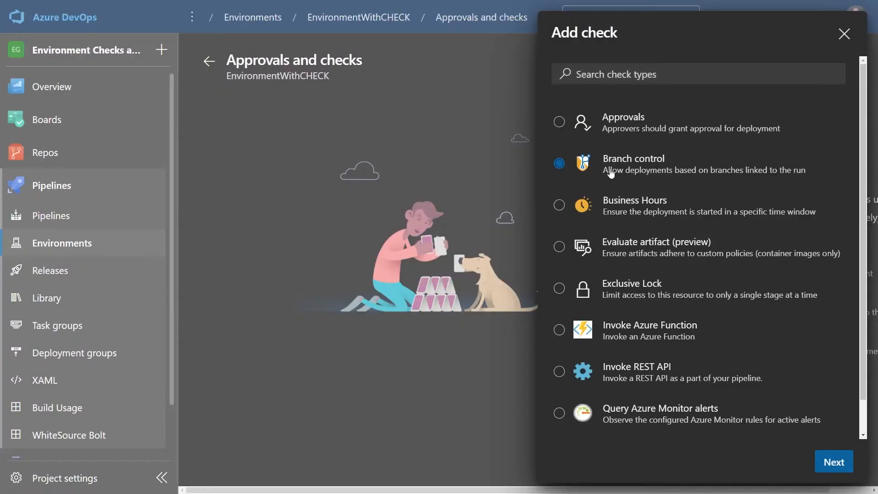
left_click(834, 462)
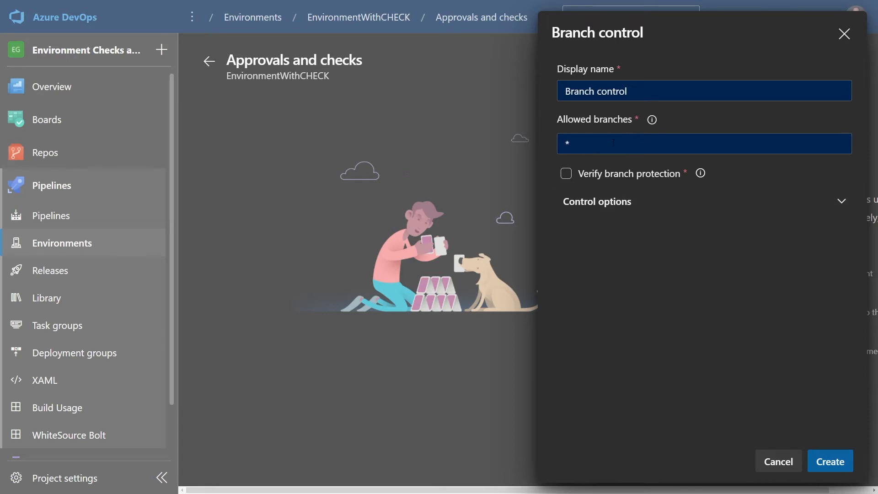
Step: Set the allowed branches to ref/heads/master, keep the 43200-minute timeout, and create the Branch control check
double_click(591, 150)
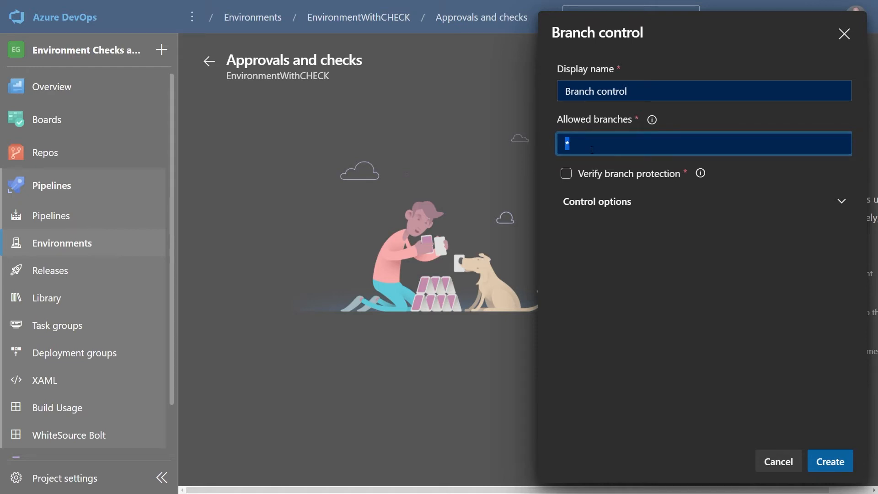
type("ref/heads/")
type("master")
left_click(703, 174)
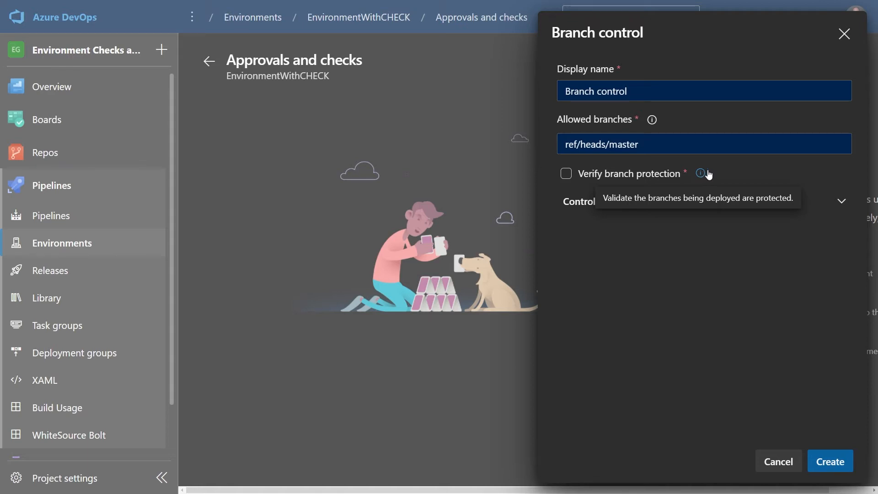
left_click(637, 201)
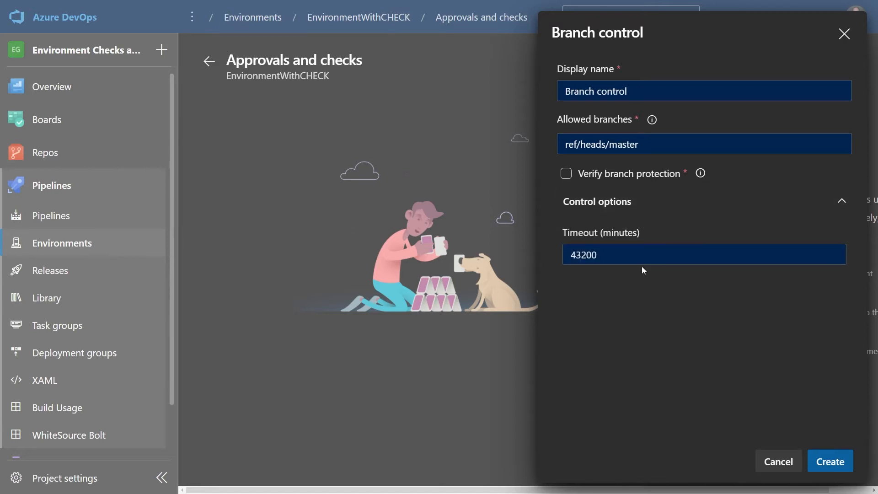
left_click(830, 461)
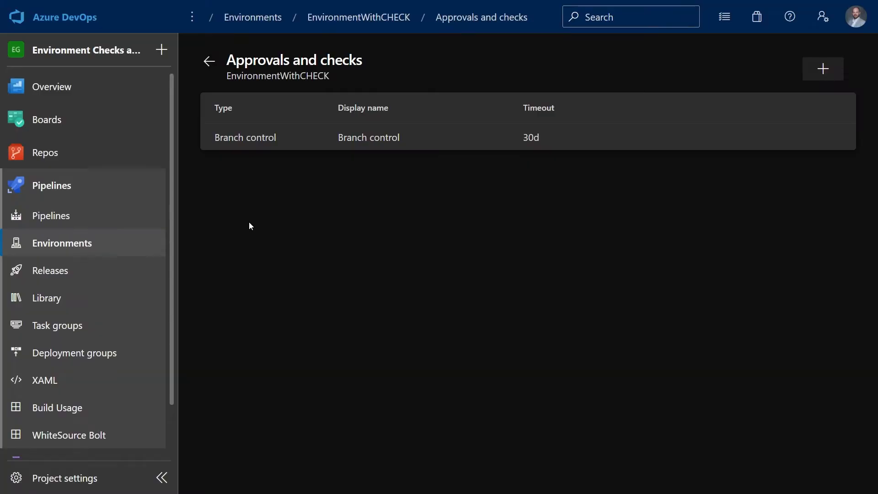
Step: Run the Environment Checks and Gates pipeline on the OtherBranch branch
left_click(91, 221)
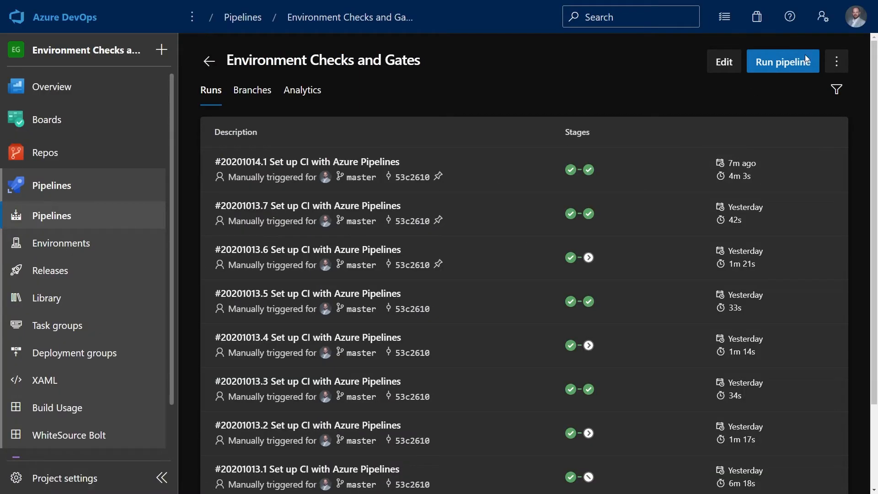
left_click(805, 54)
left_click(664, 97)
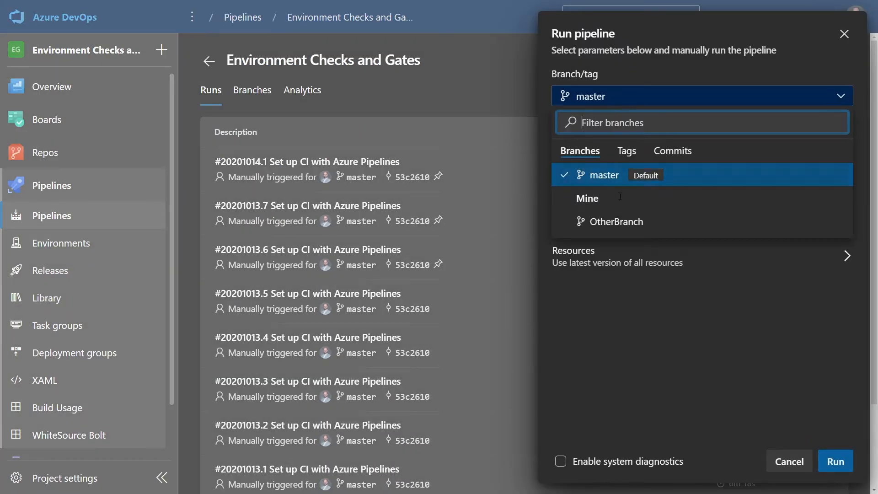
left_click(630, 224)
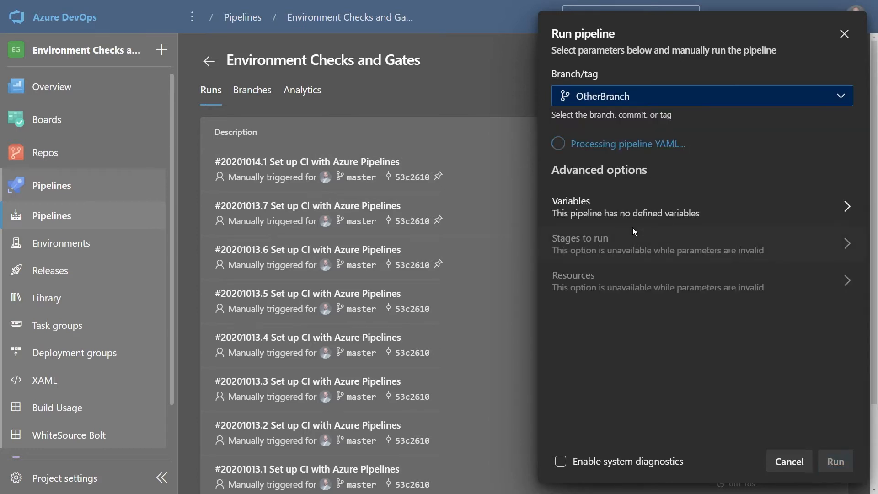
left_click(837, 460)
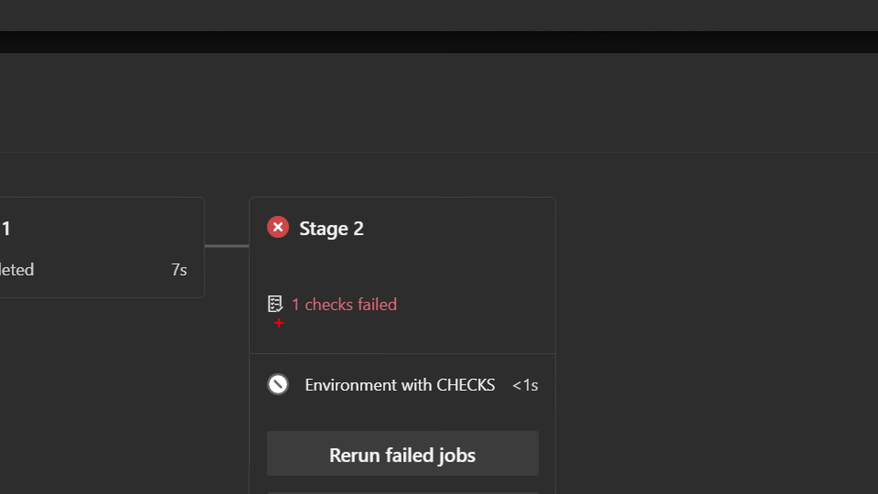
Step: Open the Stage 2 Branch control check's log and examine its allowed branches against the branch being verified
left_click_drag(278, 321, 468, 317)
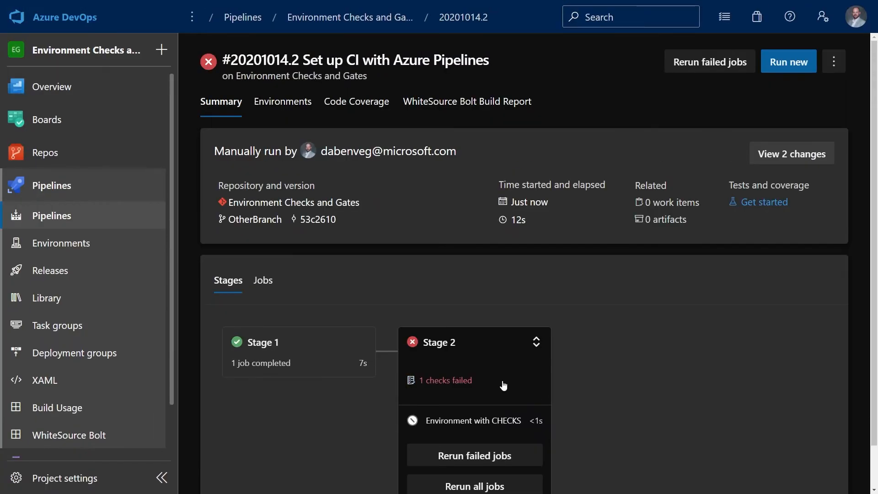
left_click(371, 304)
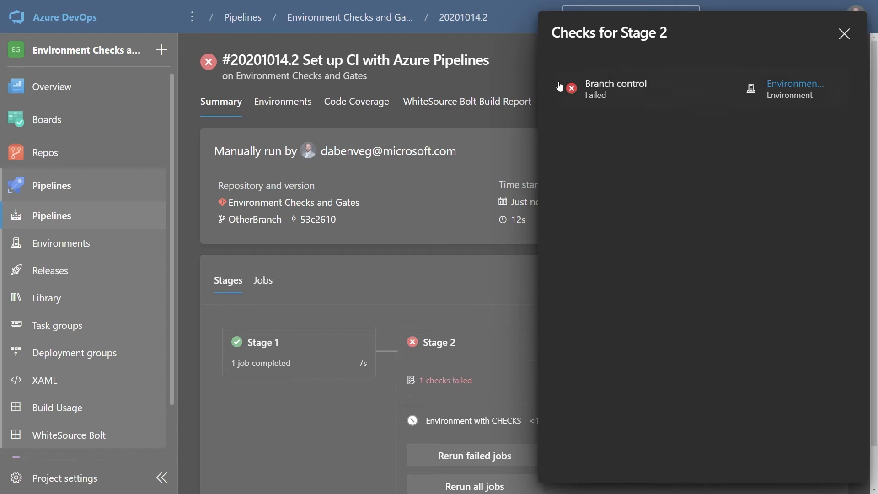
left_click(616, 94)
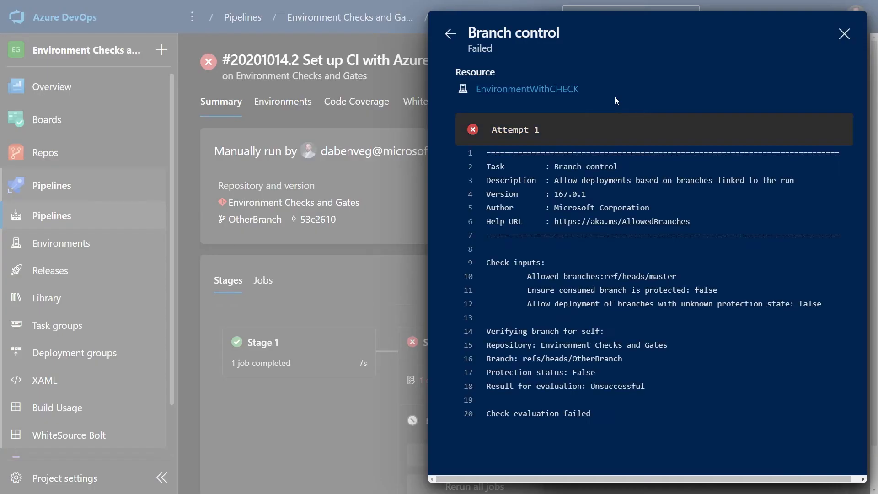
key("ctrl+1")
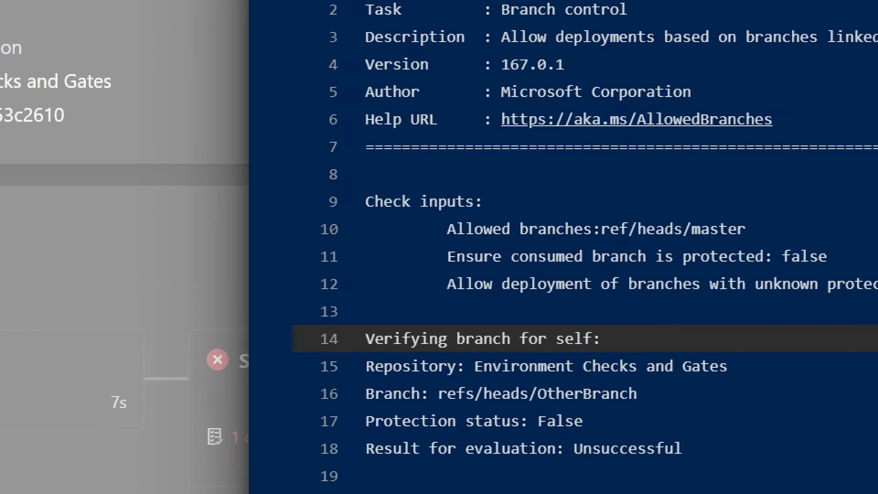
left_click(427, 250)
left_click_drag(531, 238, 687, 239)
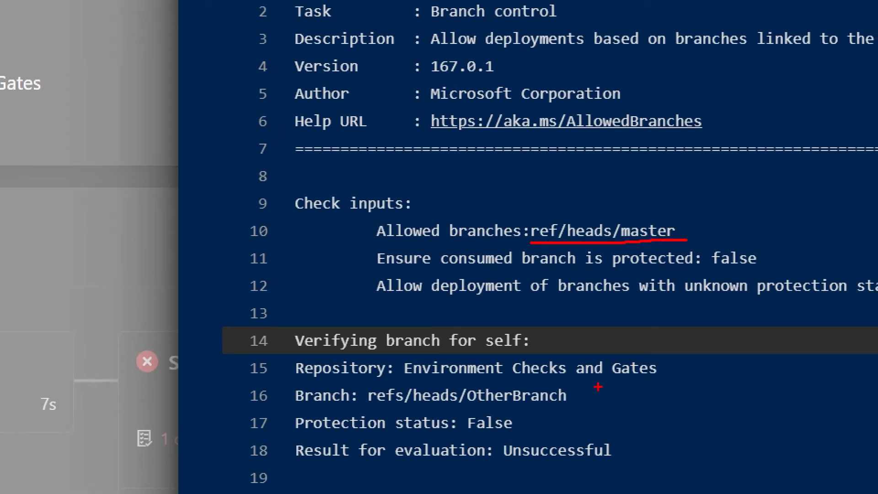
Step: Examine the verified branch and evaluation result in the Branch control check's log, and close the log
left_click_drag(580, 397, 703, 397)
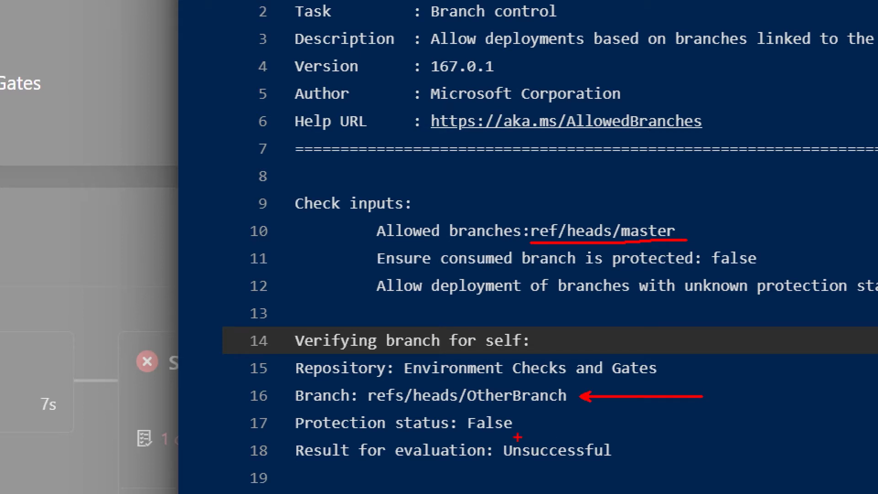
left_click_drag(497, 442, 630, 468)
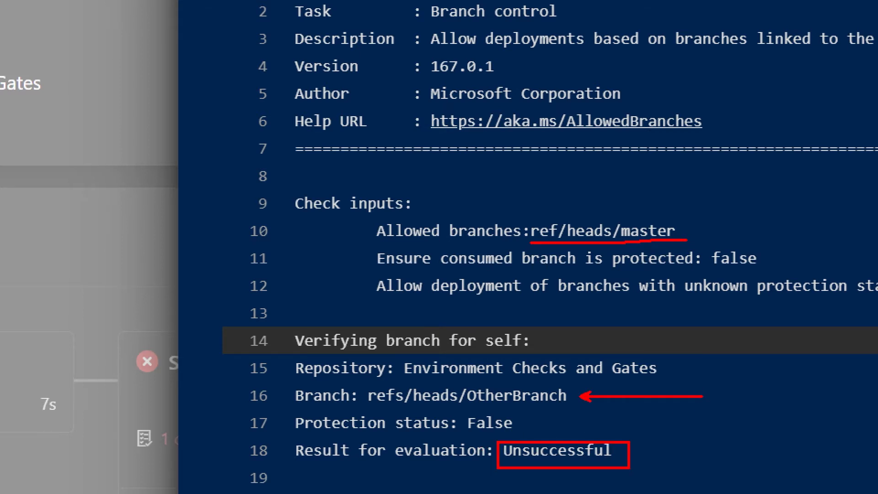
key("Escape")
left_click(420, 274)
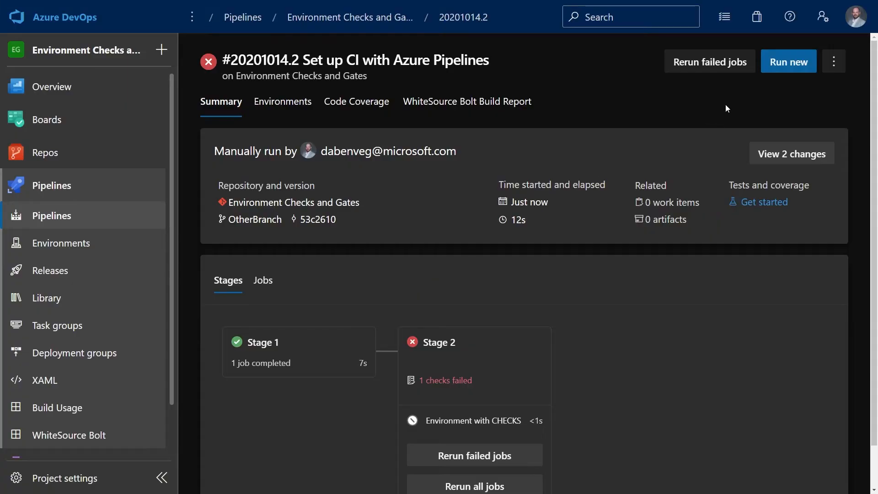
Step: Run the Environment Checks and Gates pipeline again on the master branch
left_click(789, 62)
left_click(709, 91)
left_click(615, 175)
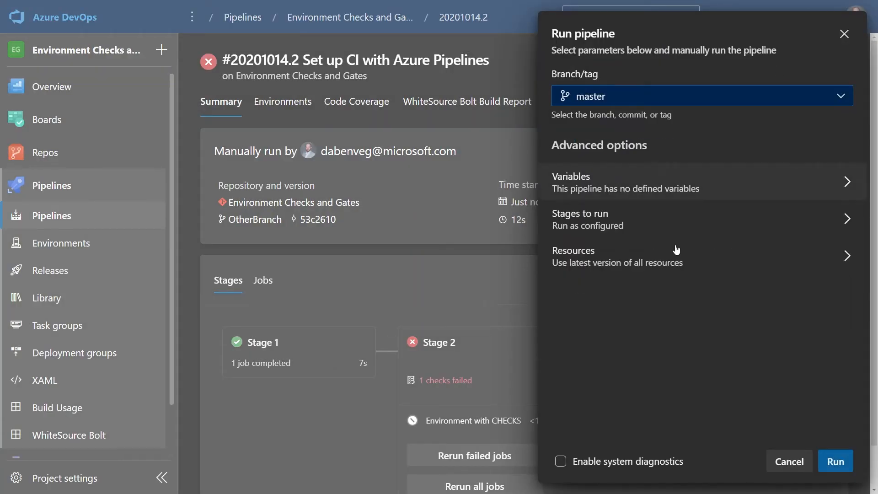
left_click(835, 461)
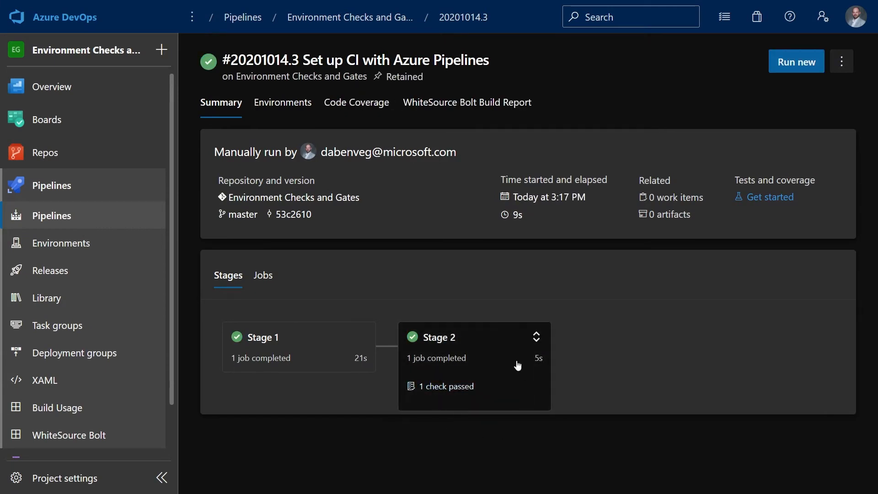
Step: Open the Branch control check's log for Stage 2 of the master run and compare the verified branch with the allowed branches
left_click(452, 389)
left_click(629, 103)
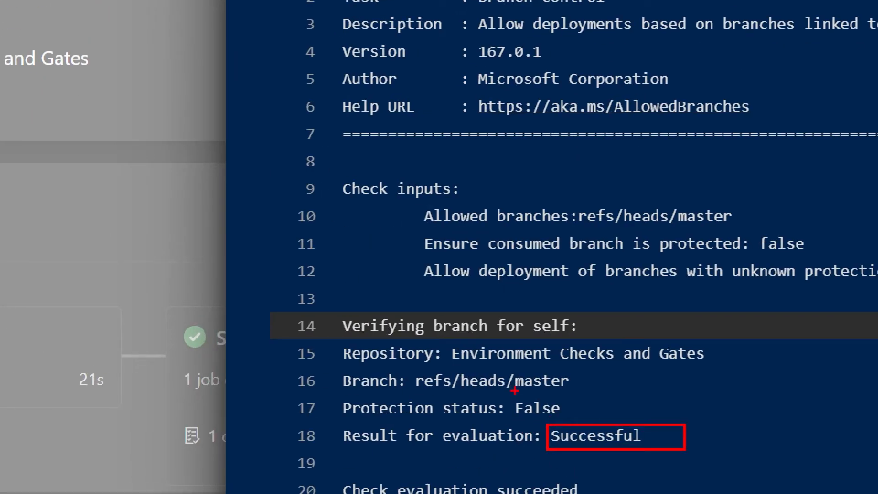
left_click_drag(514, 392, 577, 393)
left_click_drag(670, 227, 765, 227)
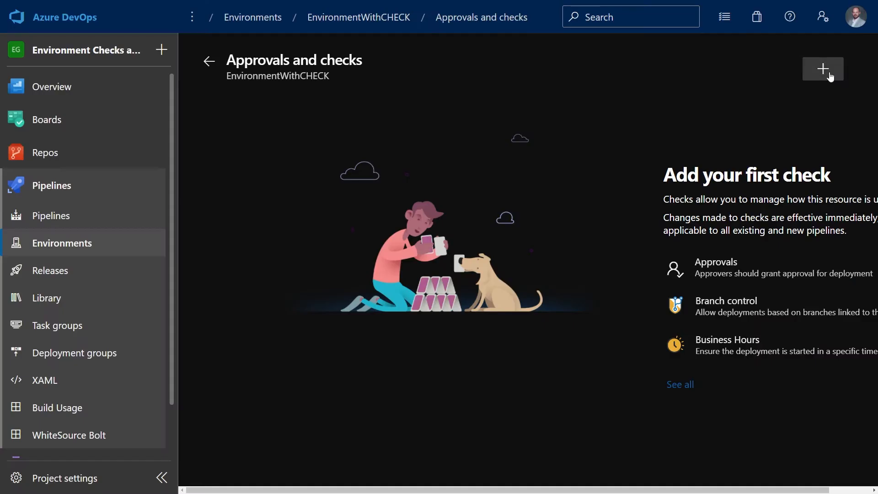
Step: Start adding a Business Hours check to EnvironmentWithCHECK and limit its days to Tuesday and Thursday
left_click(828, 69)
left_click(564, 208)
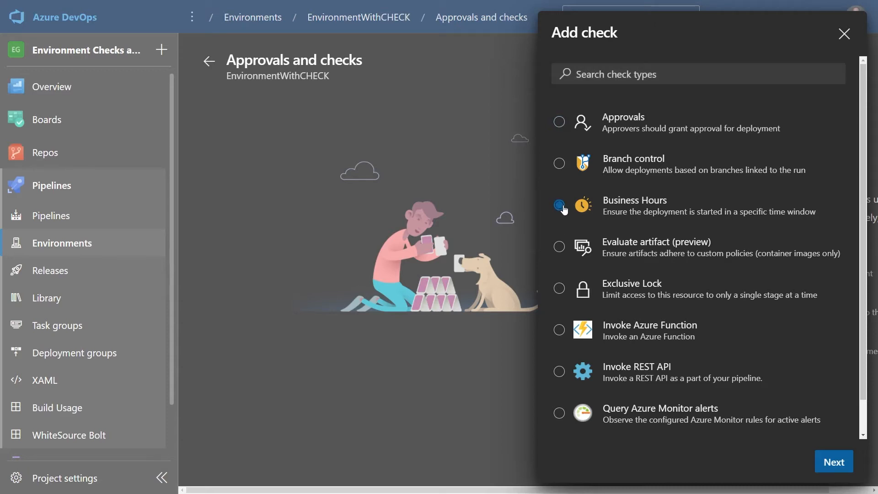
left_click(841, 469)
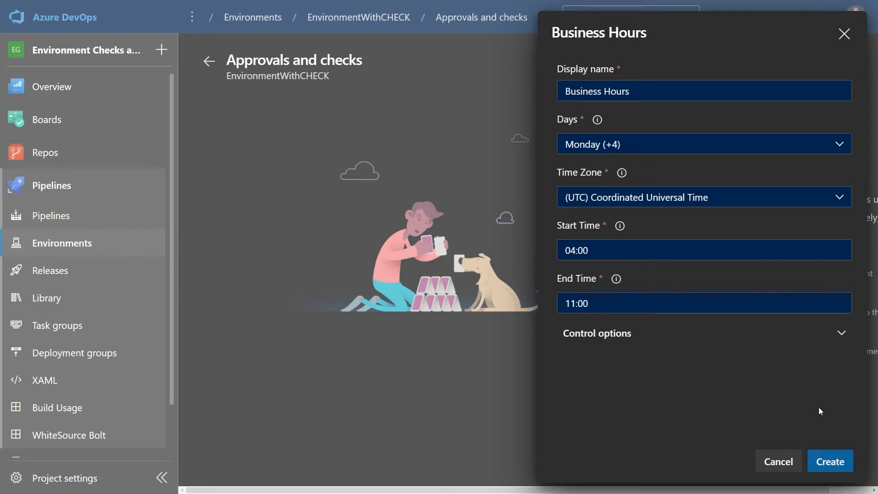
left_click(842, 144)
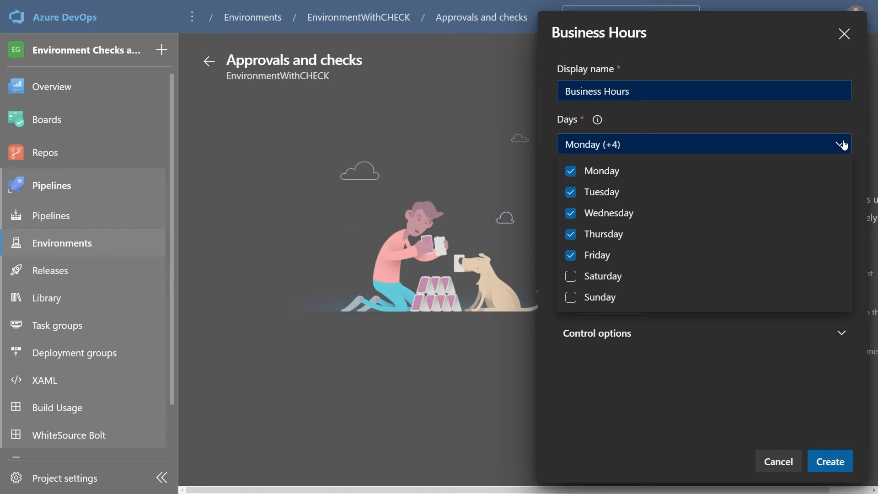
left_click(571, 172)
left_click(571, 213)
left_click(572, 261)
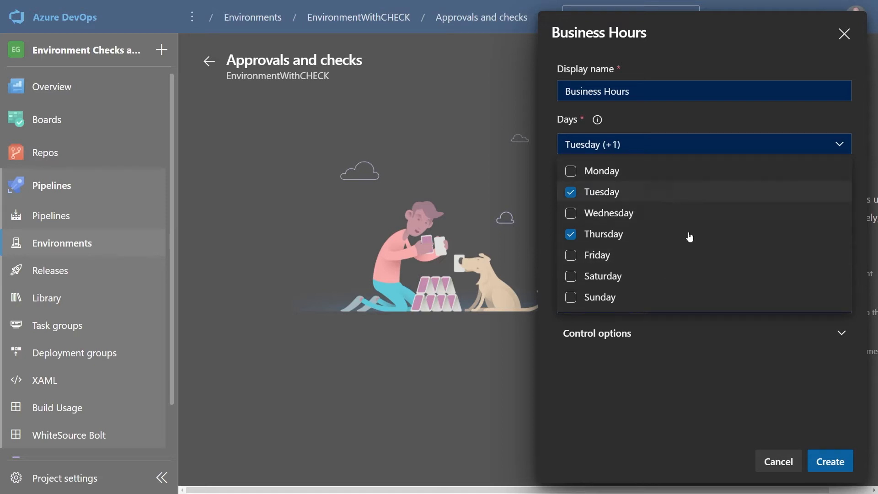
left_click(776, 367)
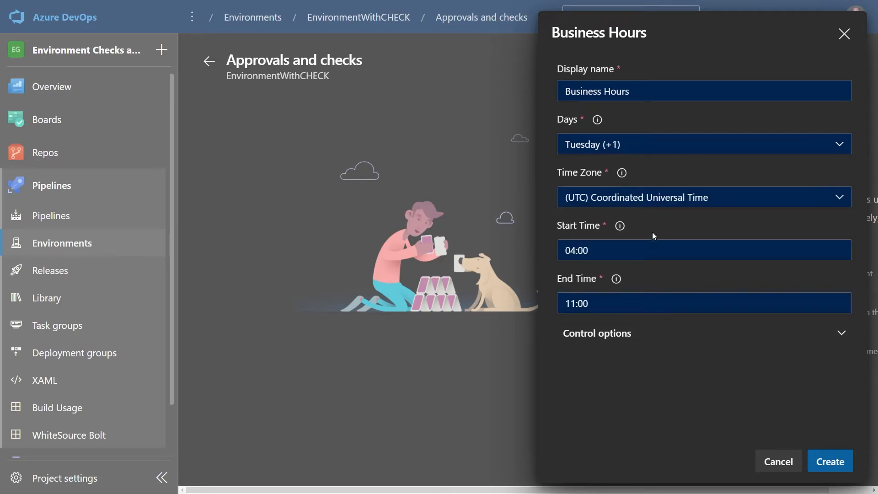
Step: Set the start time to 09:00 and end time to 13:00, keep the 43200-minute timeout, and create the Business Hours check
left_click(573, 250)
type("9")
left_click(573, 303)
type("3")
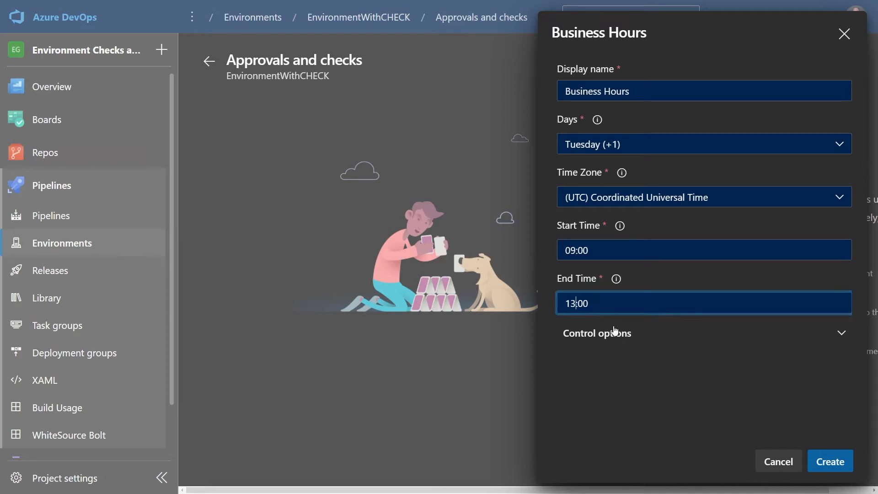
left_click(686, 372)
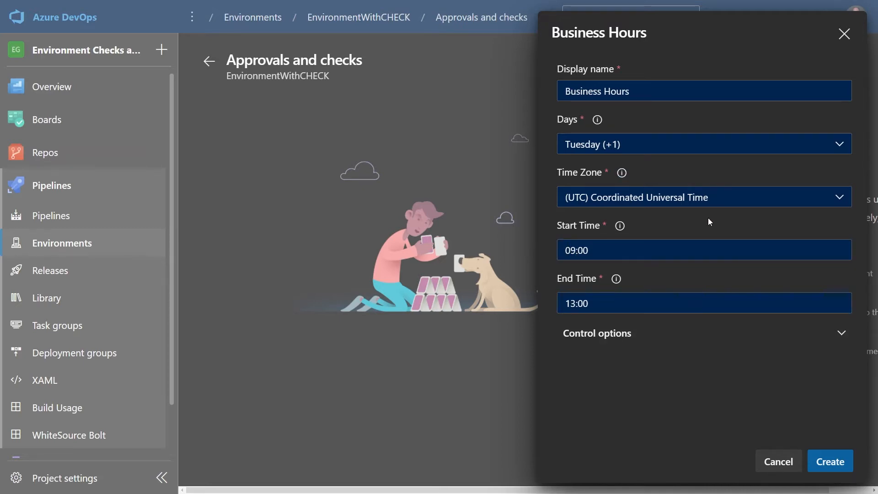
left_click(626, 336)
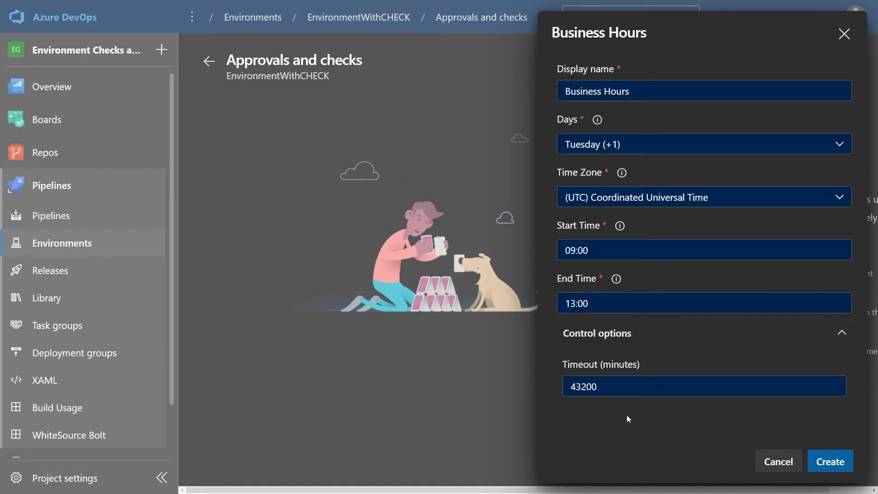
left_click(827, 462)
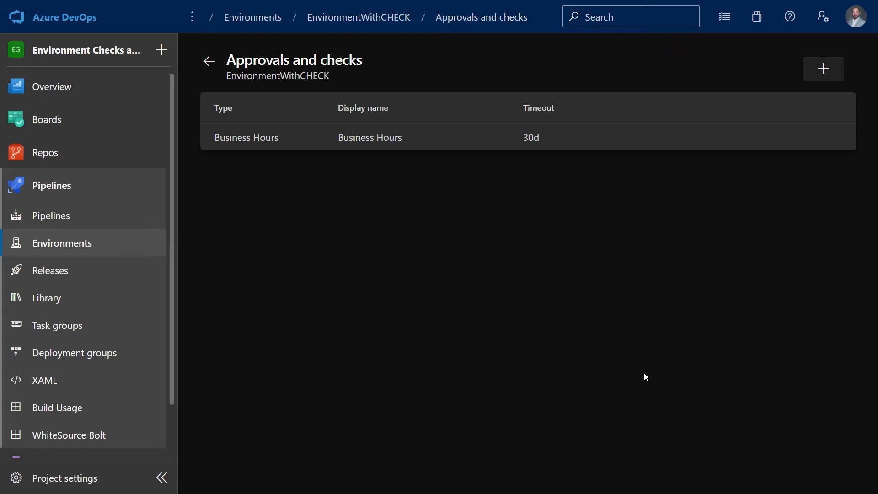
Step: Run the Environment Checks and Gates pipeline on master to test the Business Hours check
left_click(58, 224)
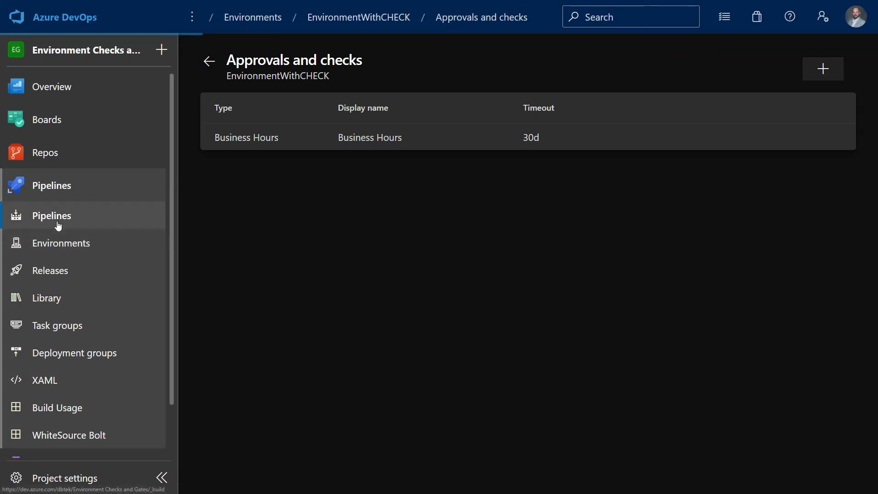
left_click(306, 202)
left_click(788, 61)
left_click(830, 463)
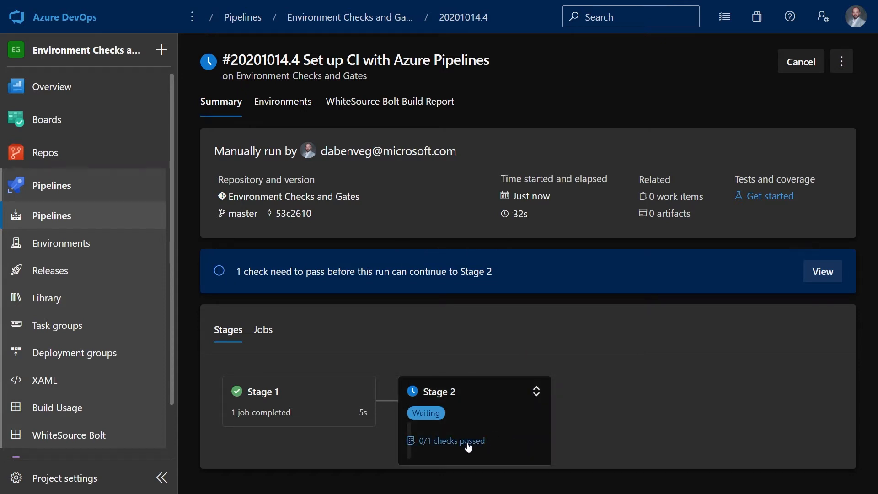
Step: Open the Stage 2 Business Hours check's log and examine its configured days, time window, evaluation time and status
left_click(467, 443)
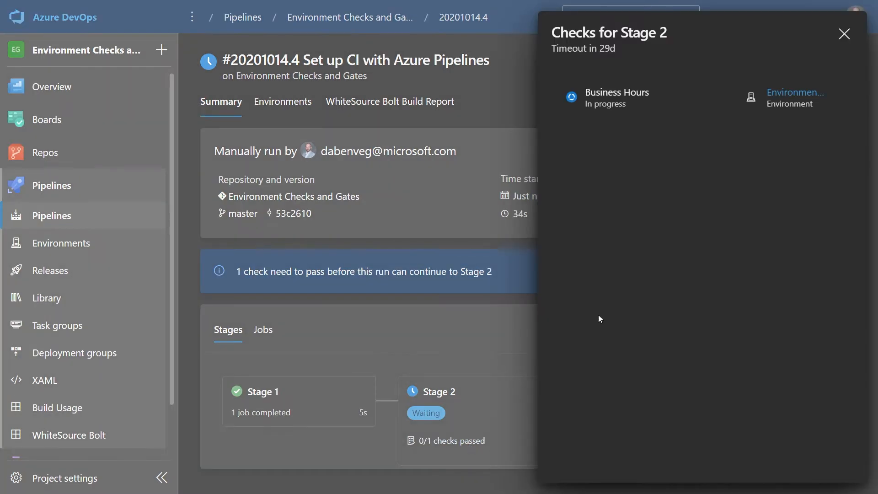
left_click(617, 97)
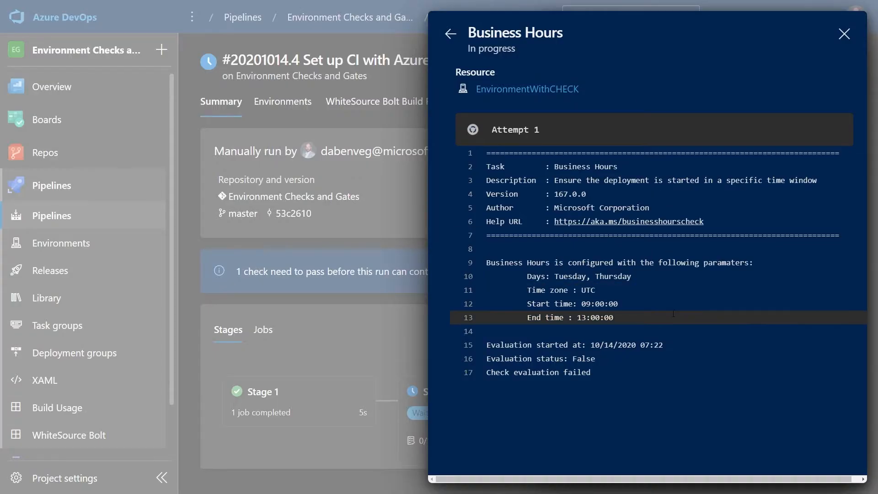
key("ctrl+1")
left_click(671, 323)
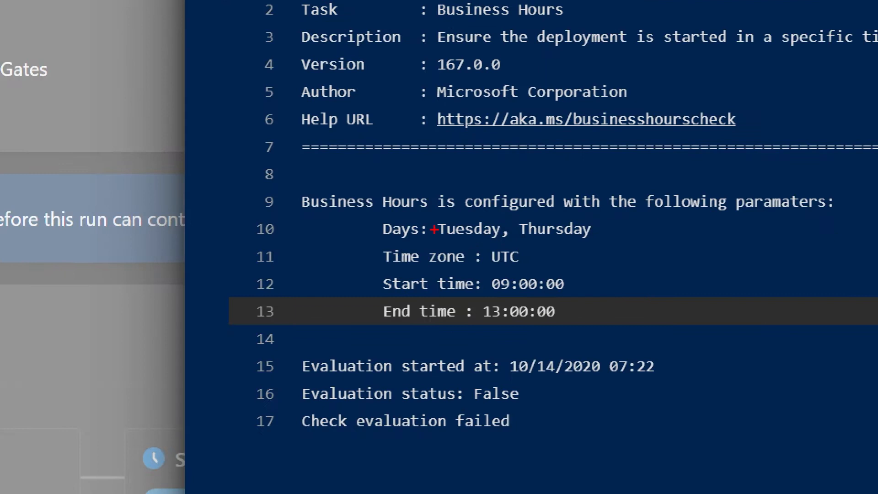
left_click_drag(431, 219, 634, 240)
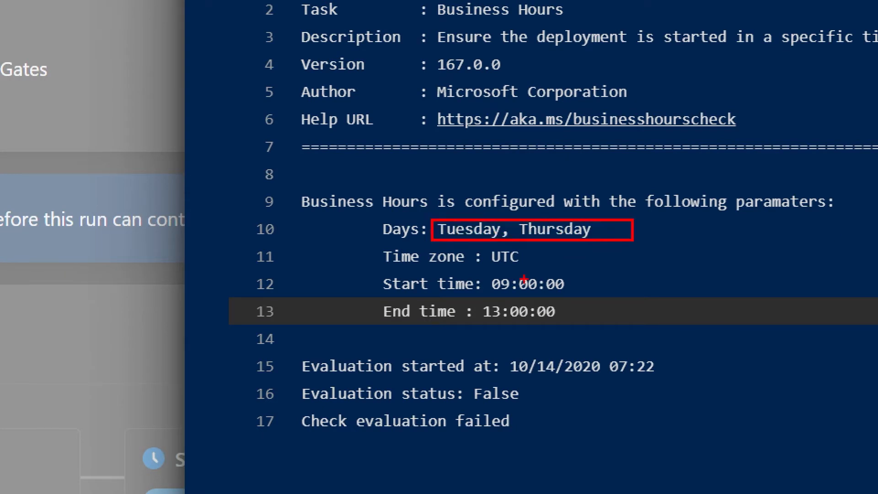
mouse_move(475, 273)
left_mouse_down()
mouse_move(487, 289)
mouse_move(610, 337)
left_mouse_up()
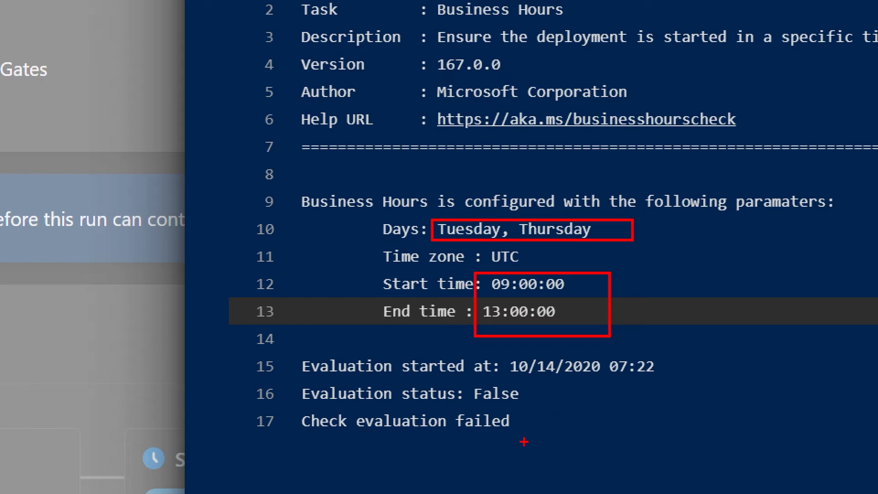
left_click_drag(611, 377, 666, 377)
left_click_drag(298, 410, 542, 433)
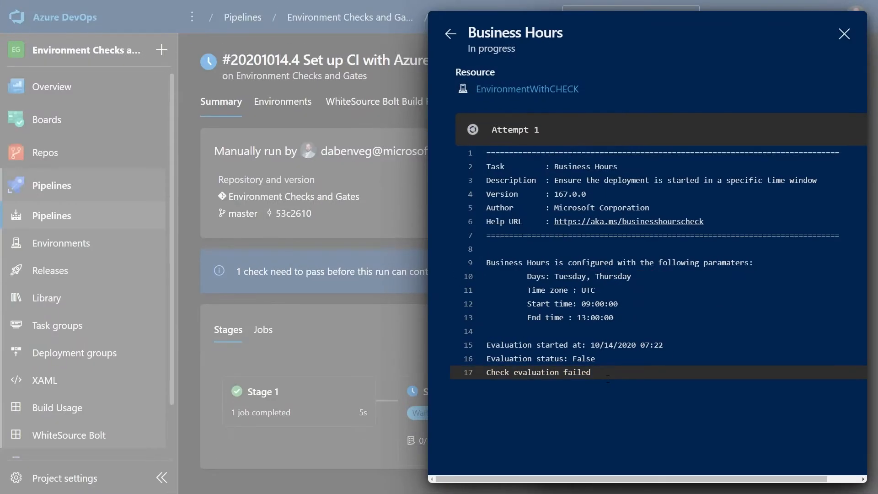
Step: Delete the Business Hours check from EnvironmentWithCHECK
left_click(7, 242)
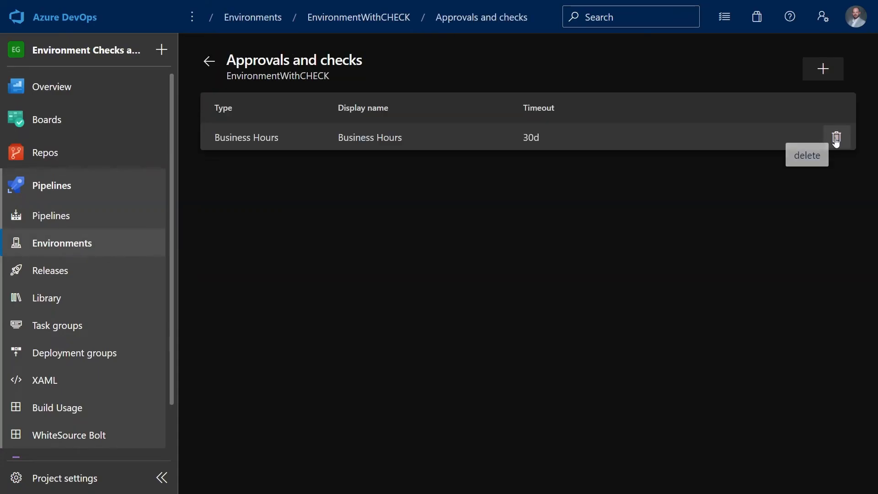
left_click(837, 137)
left_click(518, 289)
Step: Start adding an Evaluate artifact (preview) check to EnvironmentWithCHECK
left_click(823, 68)
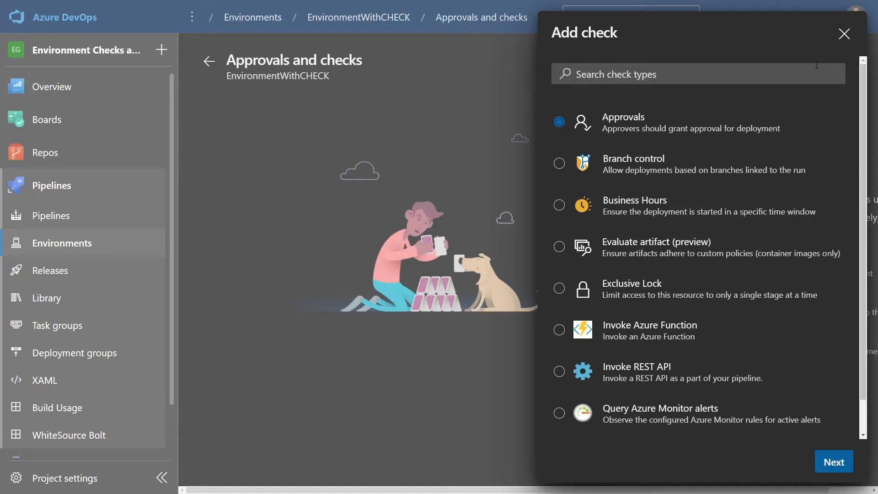
left_click(750, 253)
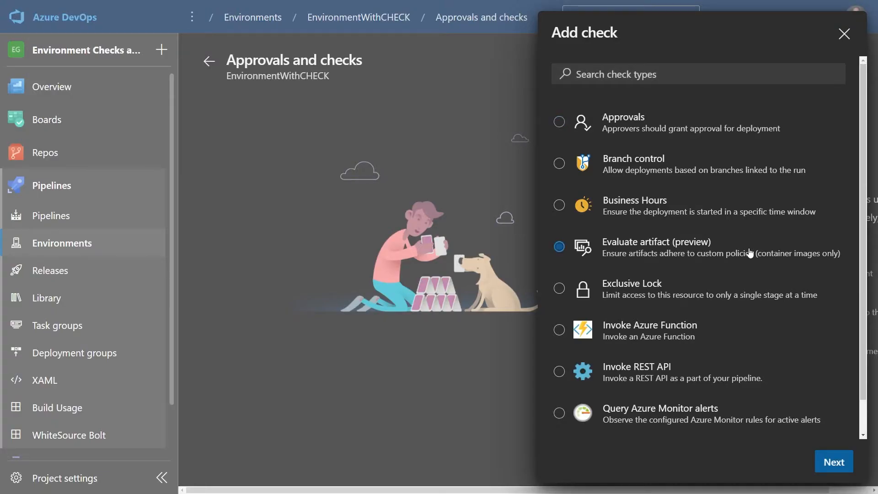
left_click(836, 462)
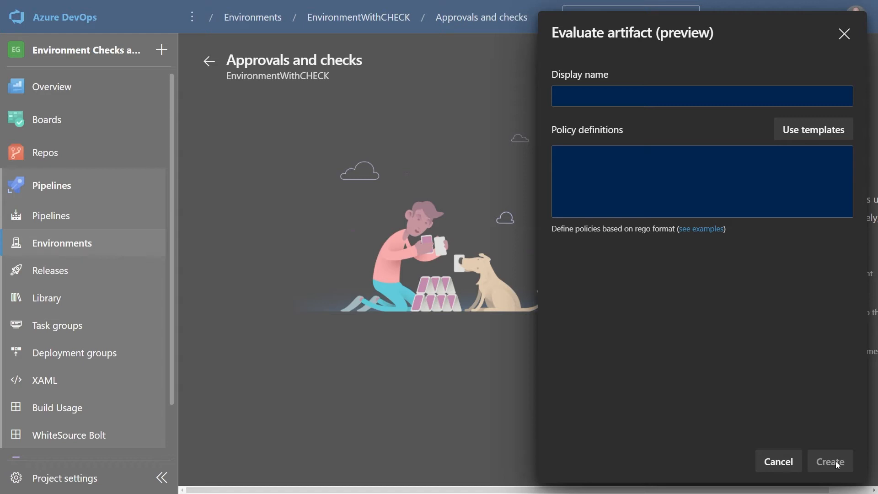
left_click(599, 94)
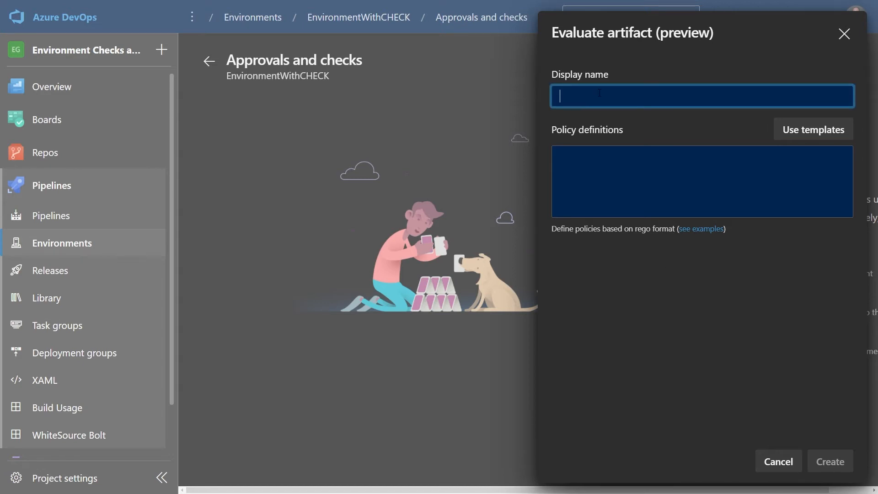
left_click_drag(625, 167, 754, 198)
Step: Include the Basic template, Whitelist sources, Forbidden ports and Azure pipelines built images templates in the artifact policy
left_click(809, 132)
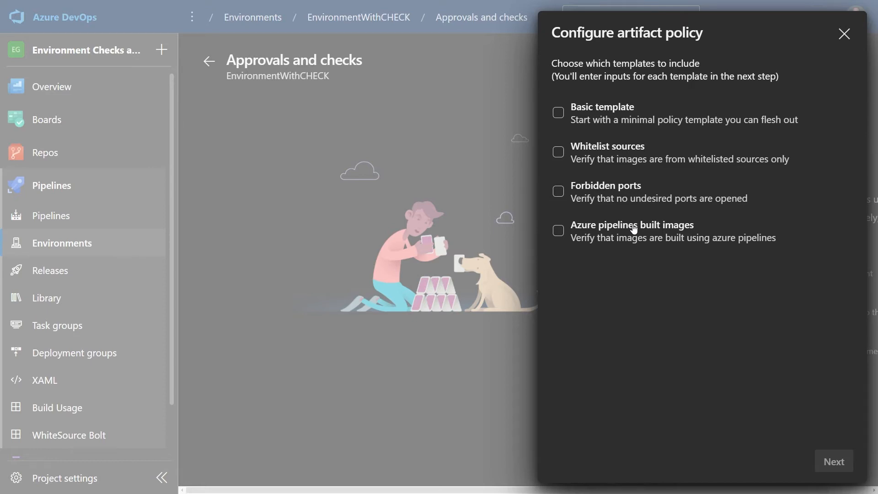
left_click(558, 112)
left_click(558, 152)
left_click(558, 191)
left_click(558, 231)
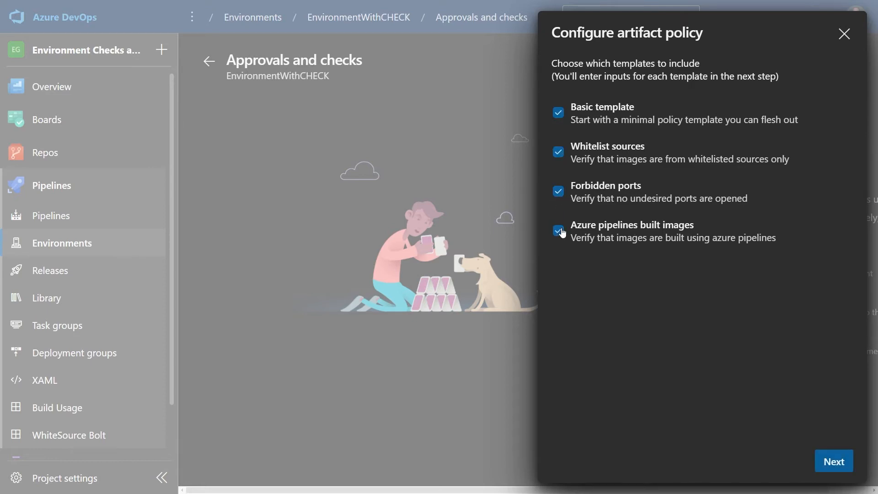
left_click(822, 460)
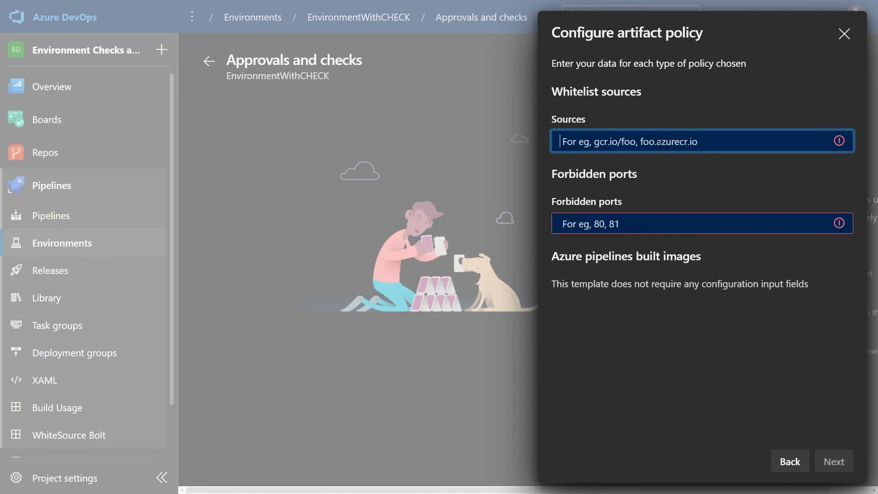
Step: Set the policy's whitelist sources to n3wt0n.azurecr.io, hub.docker.com/n3wt0n
type("n3wt0n.azurecr.io")
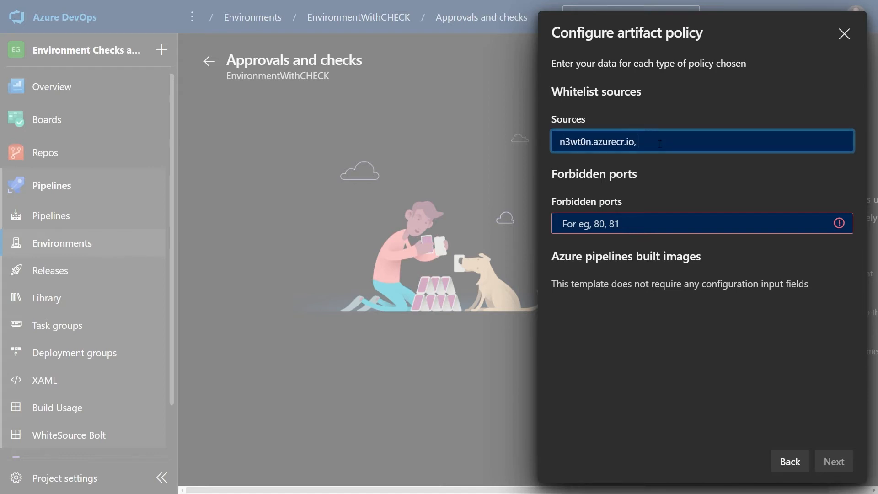
type("hub.docker.com/n3wt0n")
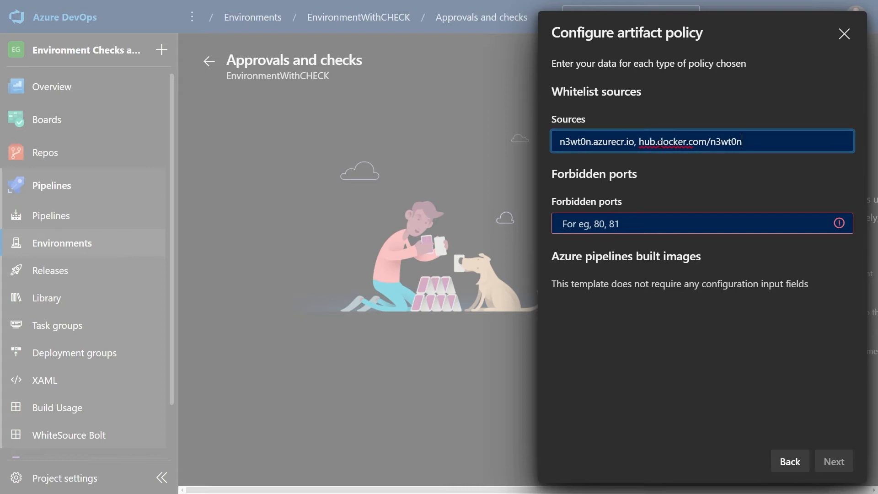
left_click(681, 184)
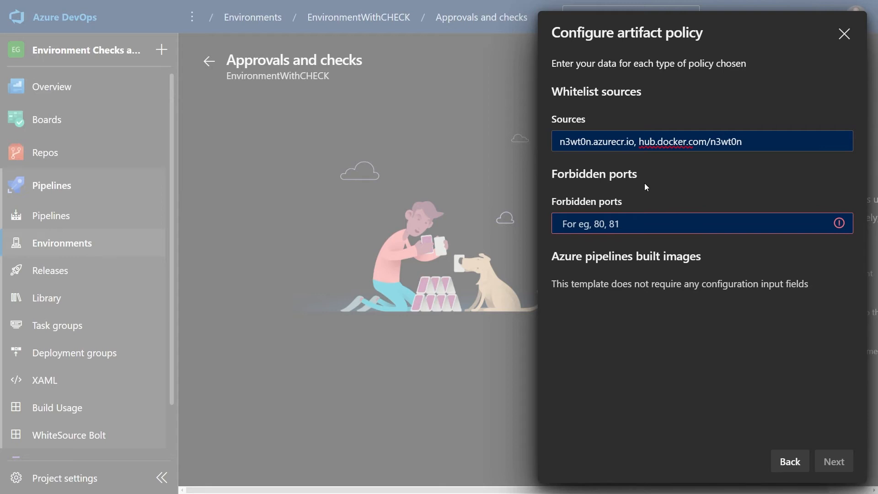
Step: Set the artifact policy's forbidden ports to 21,22 and generate the policy definitions from the chosen templates
left_click(660, 221)
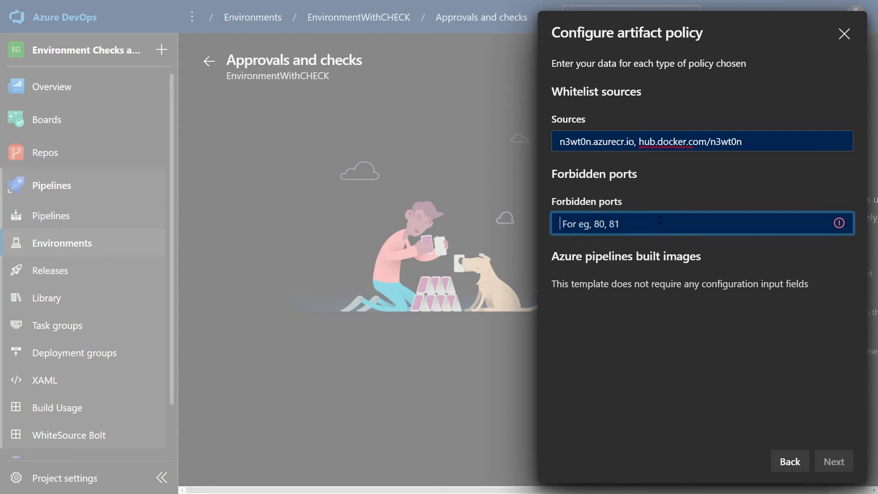
type("21,22")
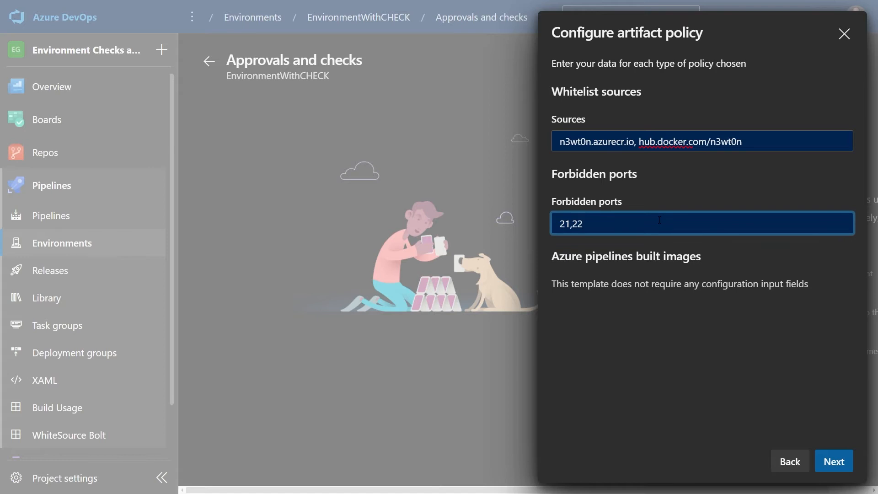
left_click(563, 296)
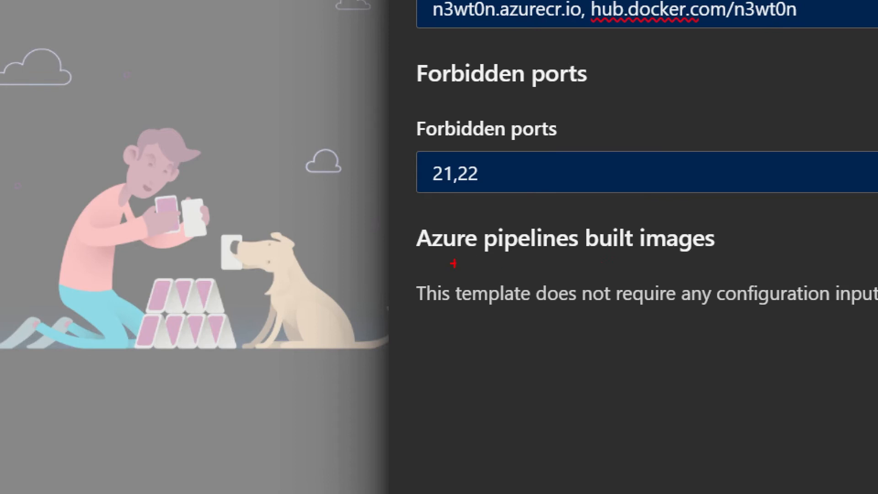
left_click_drag(417, 257, 597, 258)
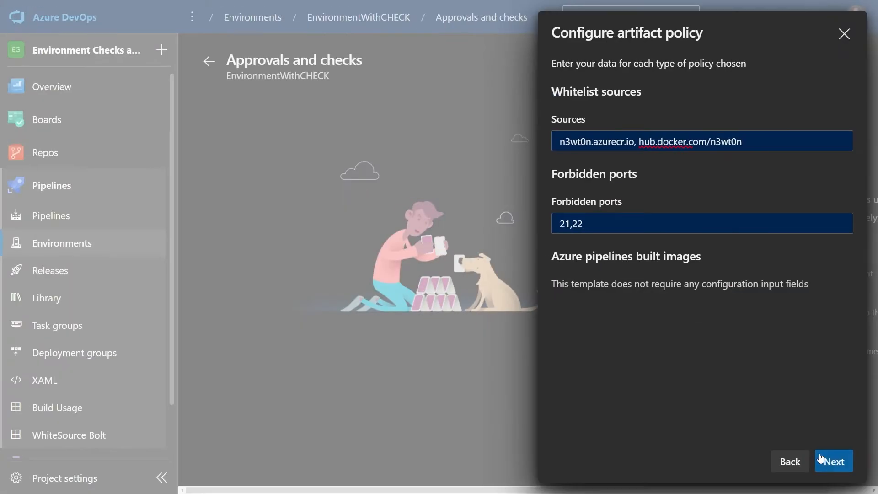
left_click(828, 460)
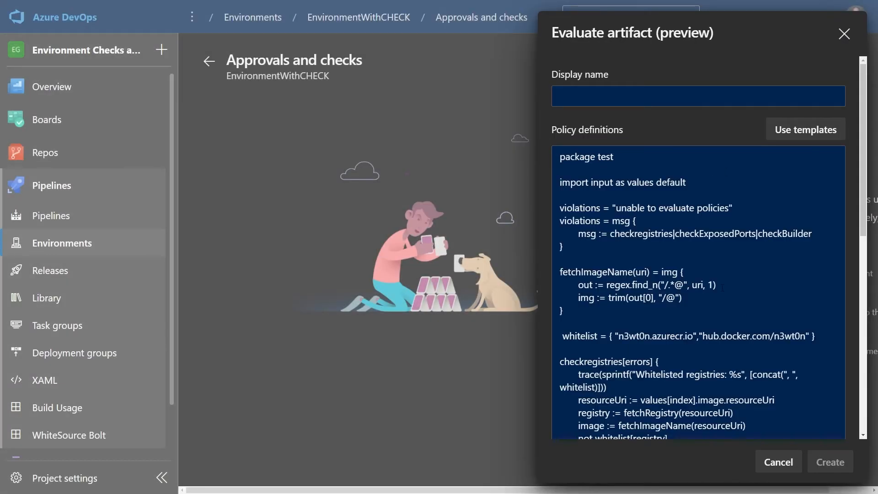
Step: Examine the generated policy definitions for the source whitelist, forbidden ports and Azure Pipelines builder rules, plus the note on rego format
scroll(762, 256, "down", 2)
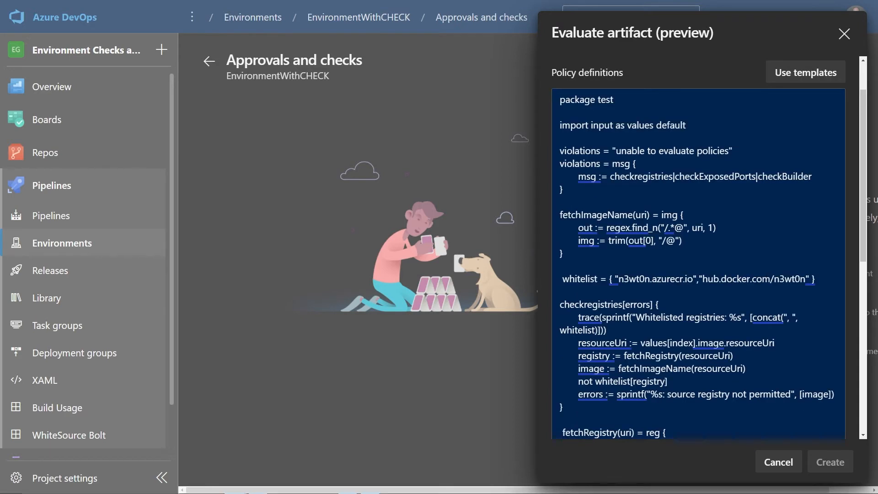
left_click_drag(490, 298, 865, 305)
key("Escape")
scroll(734, 288, "down", 5)
key("ctrl+1")
left_click(731, 284)
mouse_move(531, 234)
left_mouse_down()
mouse_move(565, 259)
mouse_move(663, 269)
left_mouse_up()
key("Escape")
scroll(705, 274, "down", 5)
key("ctrl+1")
left_click_drag(369, 282, 746, 283)
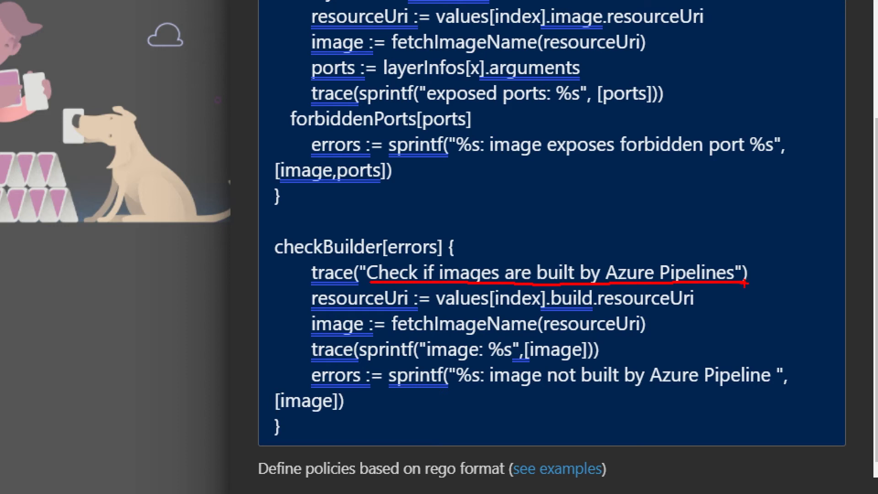
left_click_drag(423, 481, 516, 488)
left_click_drag(616, 470, 734, 469)
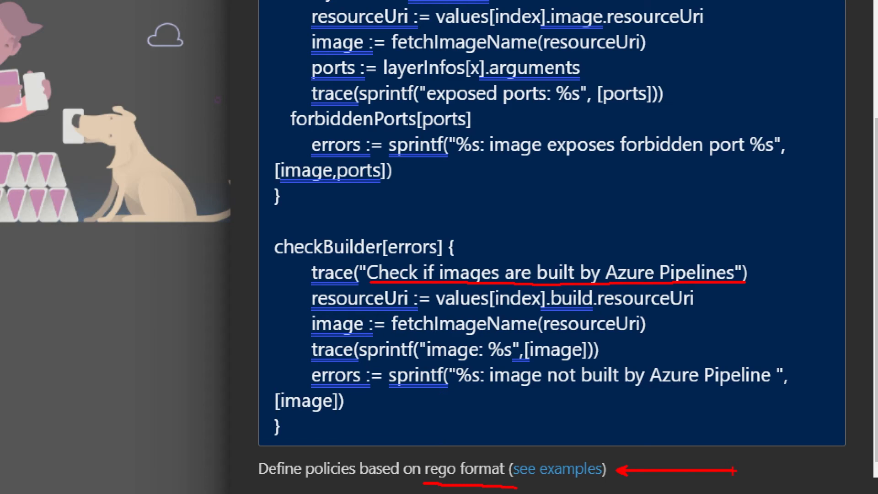
key("Escape")
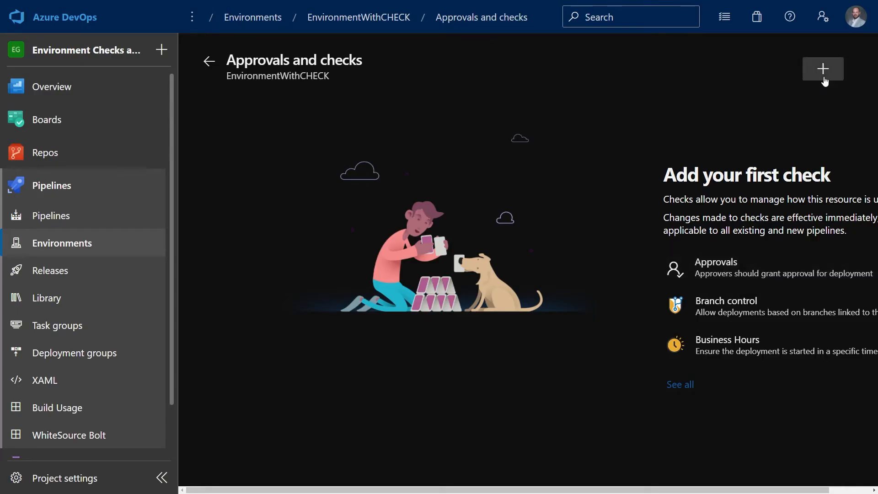
Step: Try to add an Exclusive Lock check to EnvironmentWithCHECK
left_click(824, 78)
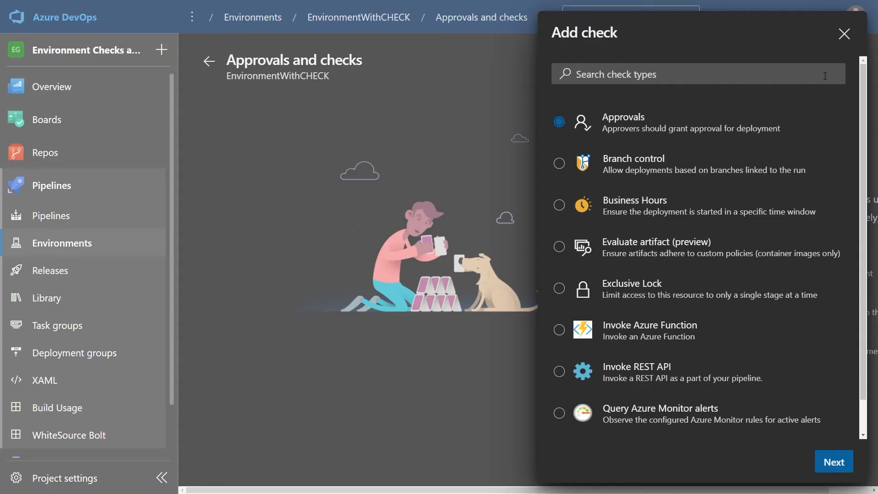
left_click(655, 292)
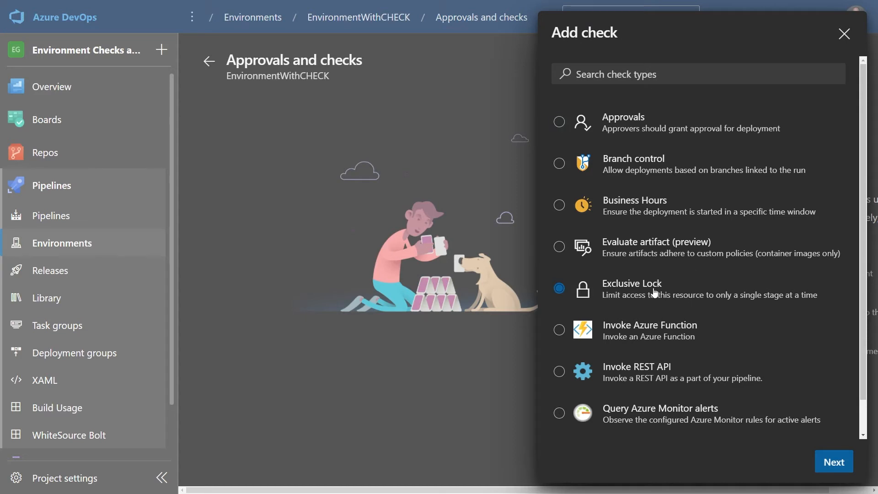
left_click(833, 462)
left_click(629, 156)
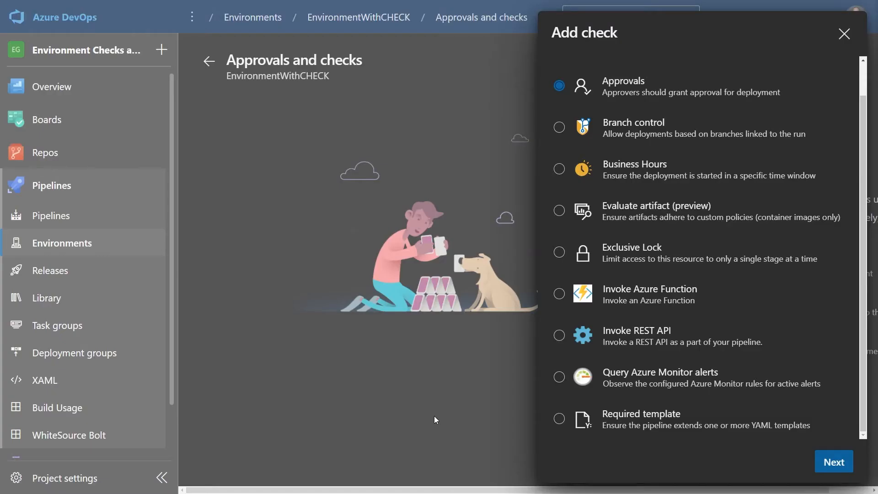
left_click(633, 301)
left_click(840, 463)
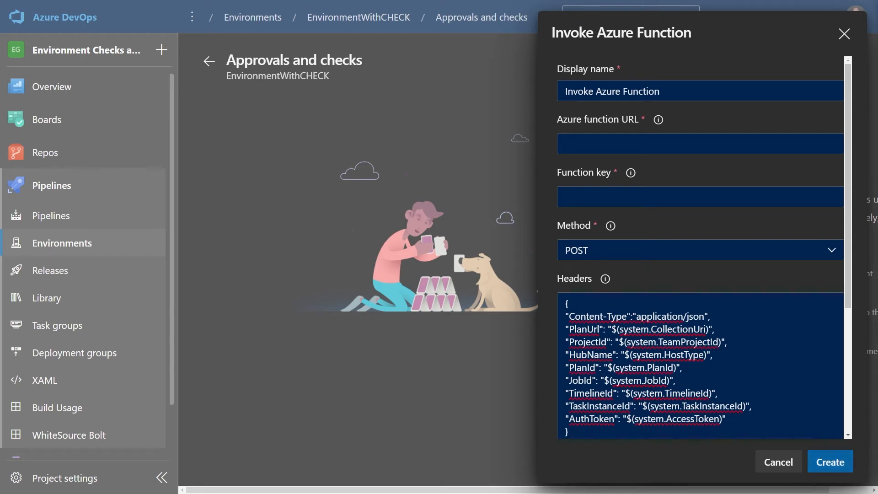
left_click(682, 141)
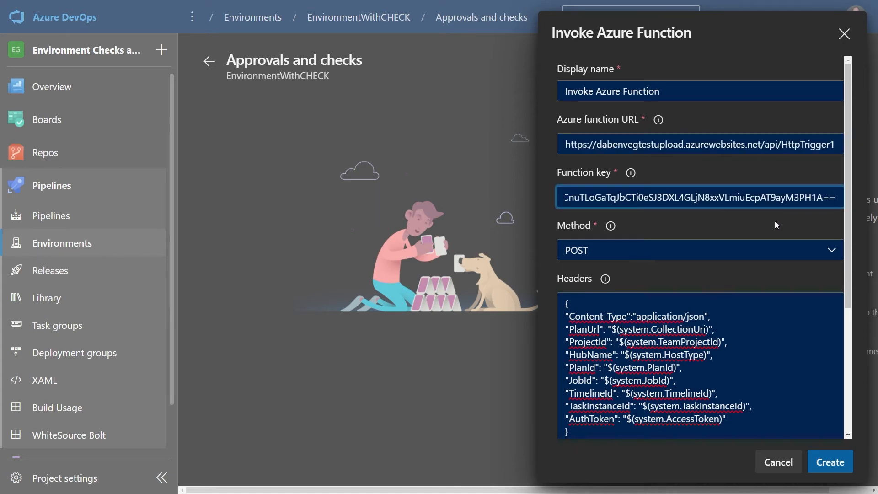
Step: Select POST as the function call's method and set its body to { "fail" : false }
scroll(776, 224, "down", 3)
left_click(715, 136)
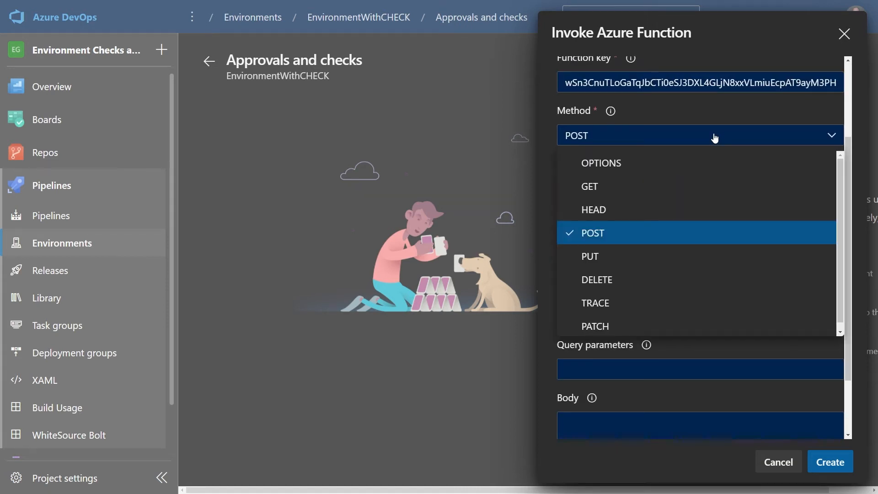
left_click(614, 234)
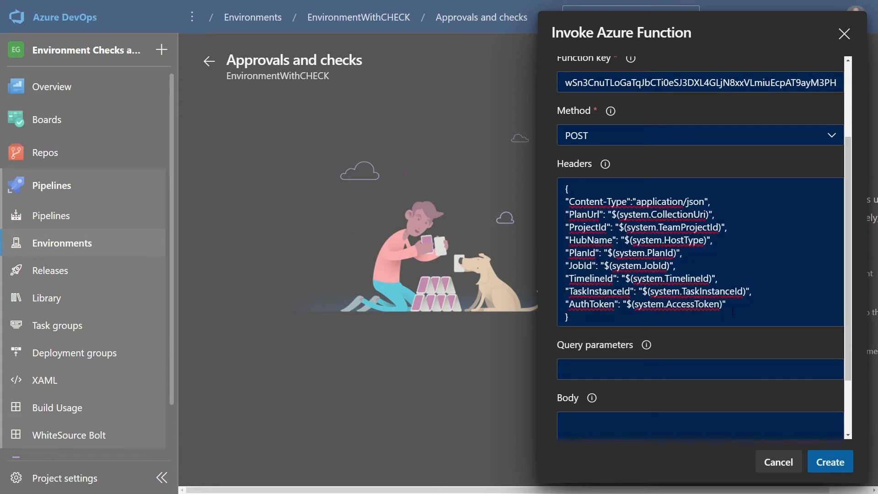
scroll(667, 280, "down", 2)
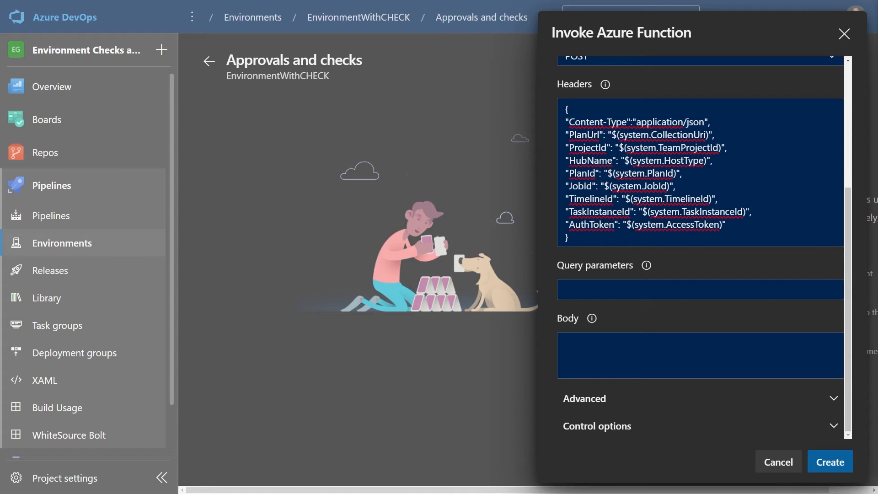
left_click(665, 353)
type("{ \"fail\" : false }")
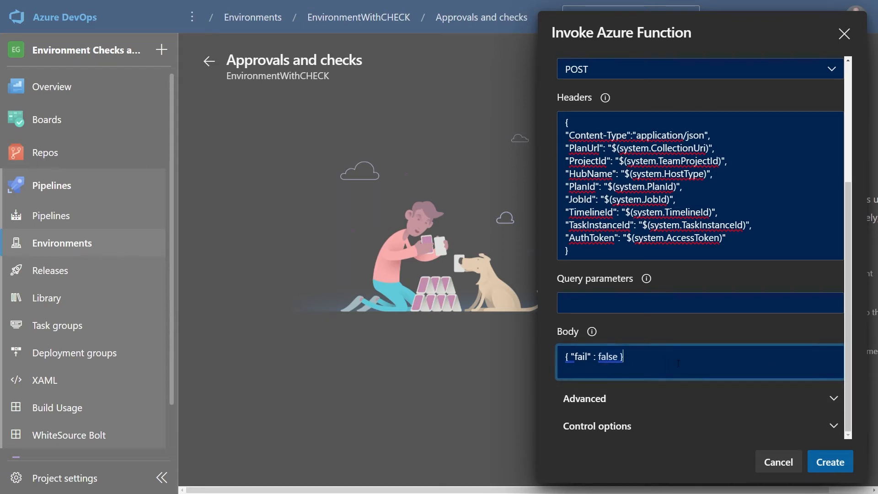
Step: Examine the function check's advanced completion event choices and the explanation of its success criteria
left_click(668, 406)
scroll(676, 406, "down", 3)
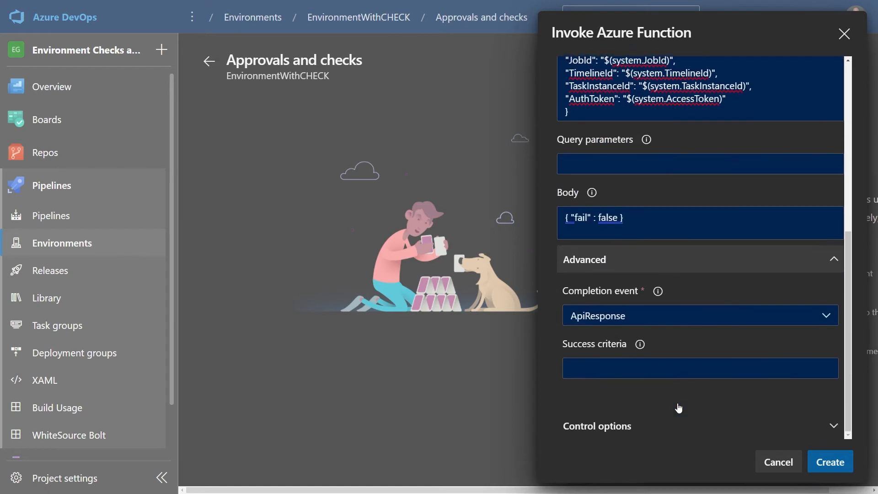
left_click(681, 316)
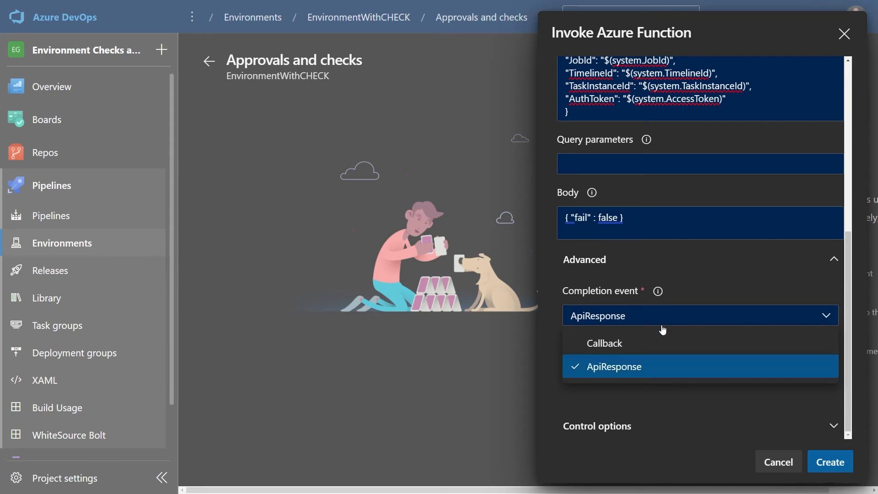
left_click(662, 321)
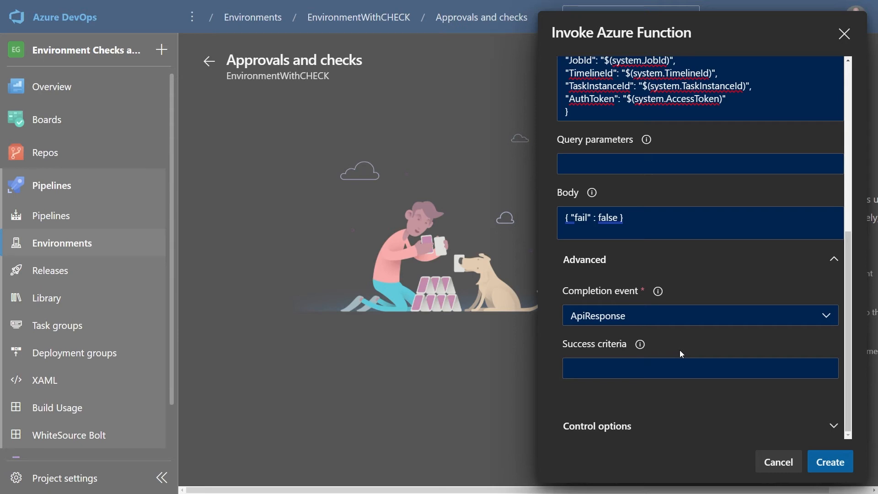
mouse_move(642, 347)
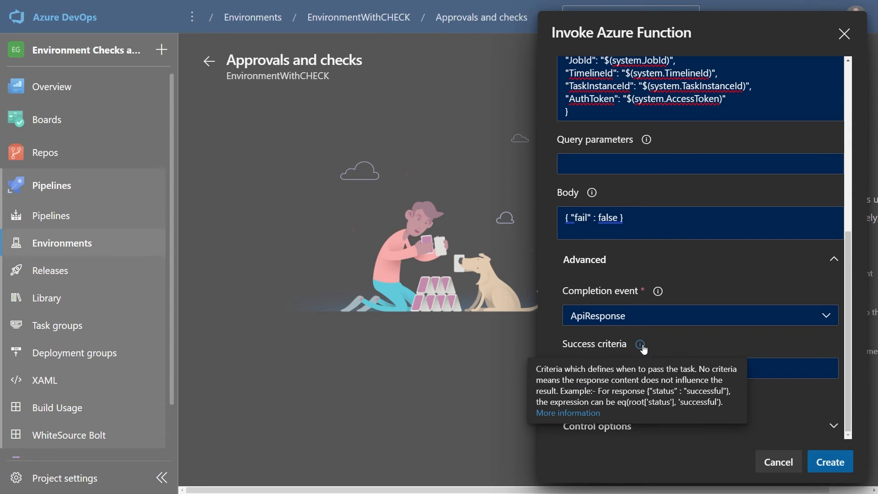
Step: Set the time between evaluations and the timeout to 1 minute each, and create the Invoke Azure Function check
left_click(663, 425)
scroll(674, 411, "down", 4)
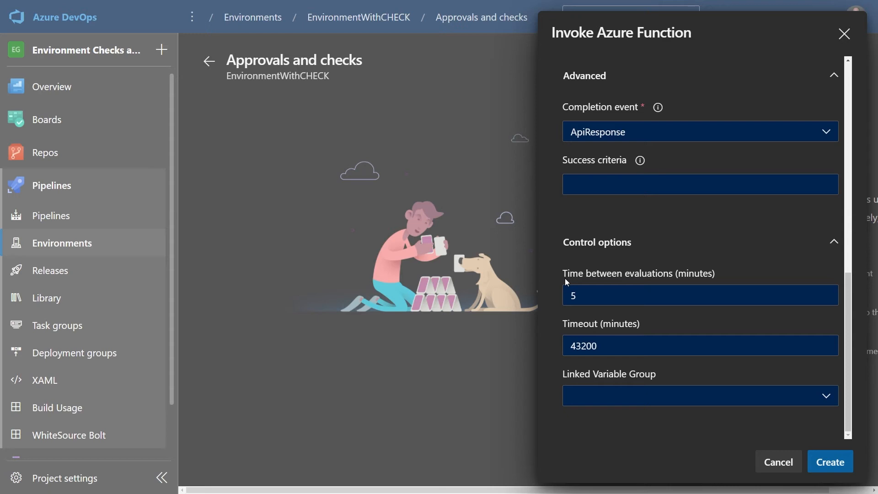
left_click(588, 293)
key("BackSpace")
type("1")
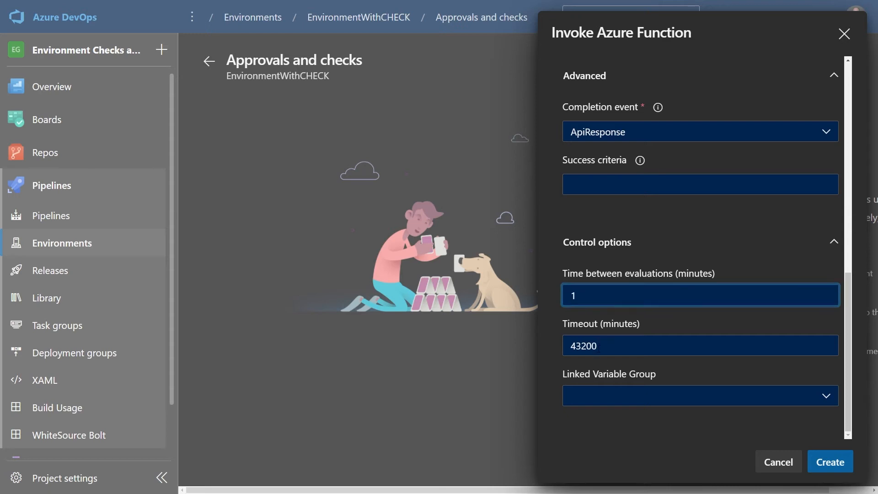
key("Tab")
type("1")
left_click(665, 322)
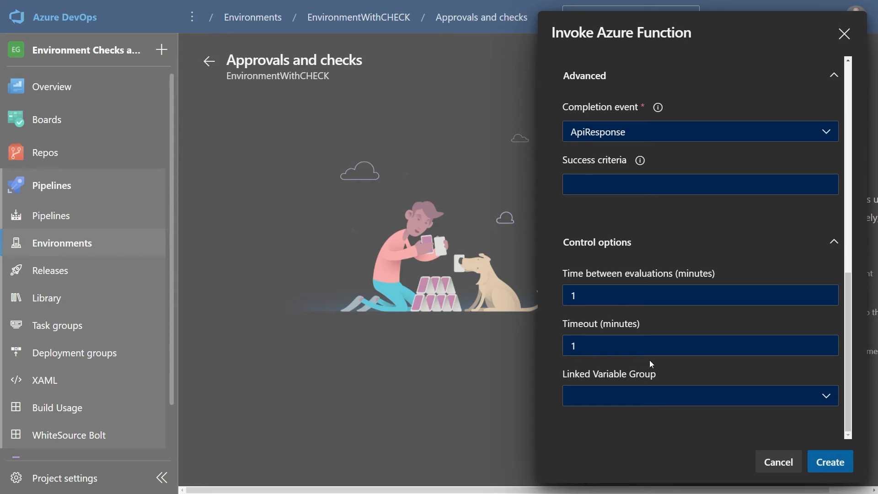
left_click(831, 462)
Step: Run the Environment Checks and Gates pipeline to test the Azure Function check
left_click(59, 219)
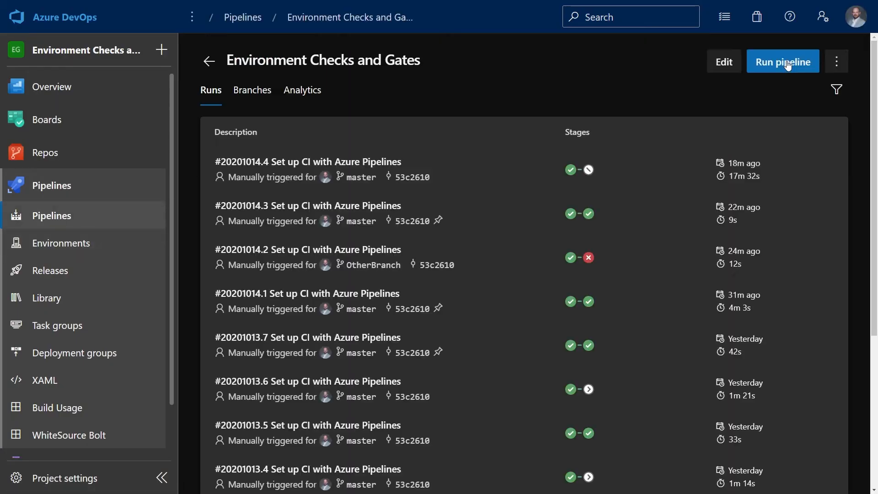
left_click(788, 66)
left_click(832, 463)
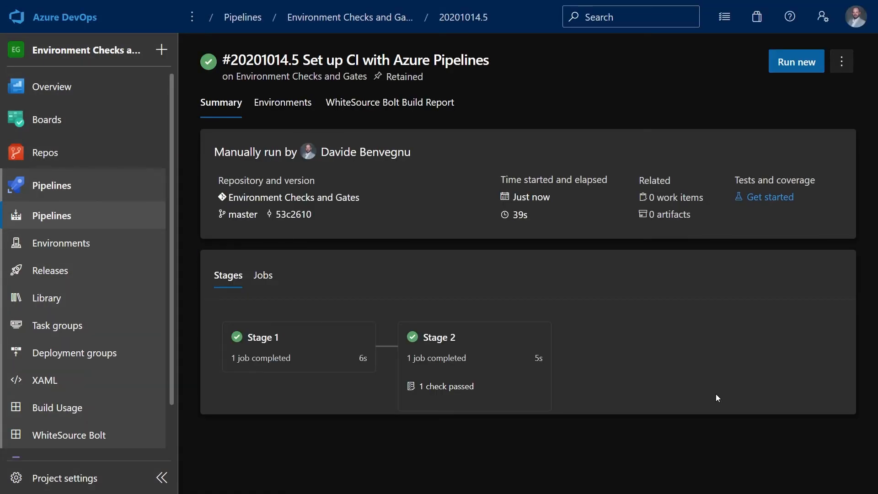
Step: Inspect the Invoke Azure Function check's log for Stage 2, including the request body and response code
left_click(460, 389)
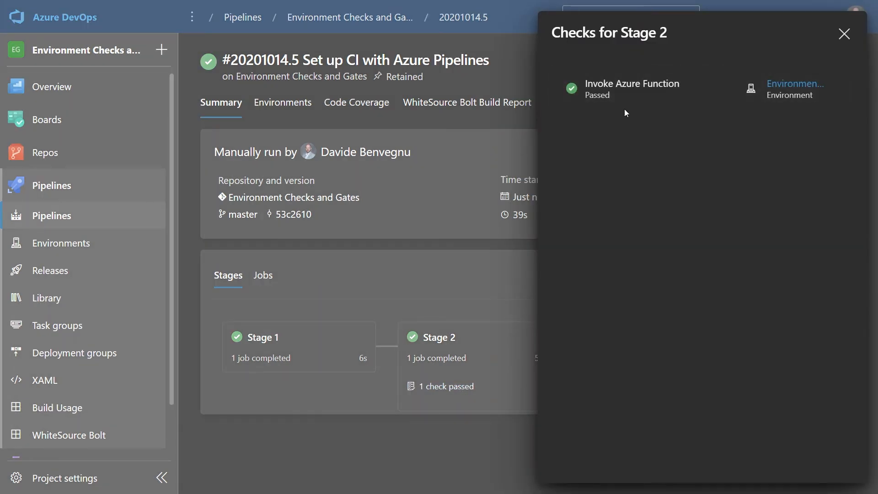
left_click(640, 102)
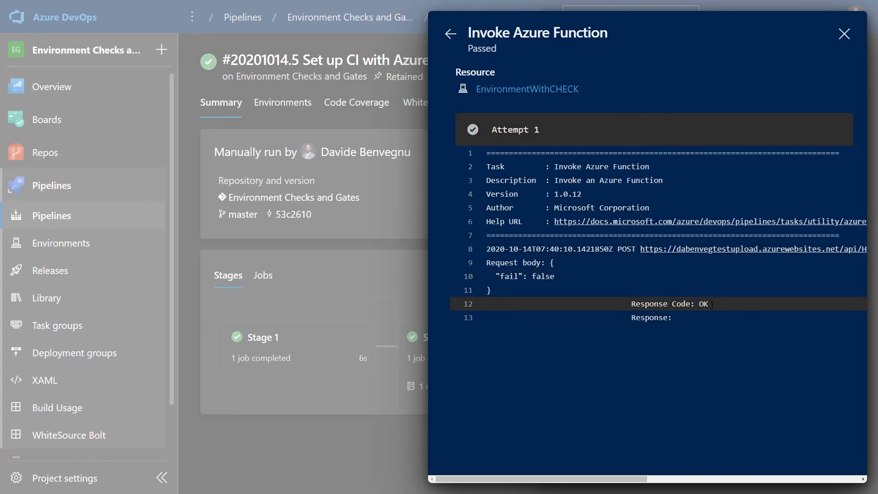
left_click_drag(712, 304, 686, 304)
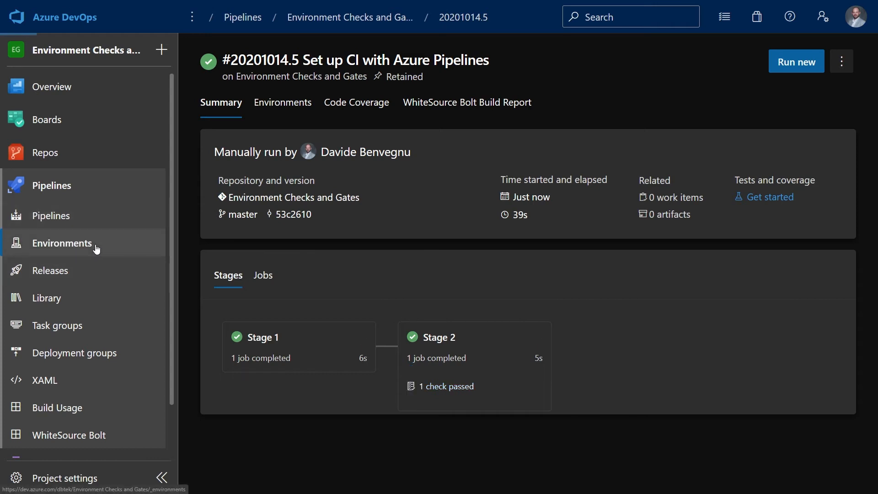
Step: Change the body of EnvironmentWithCHECK's Invoke Azure Function check to { "fail" : true } and save it
left_click(95, 244)
left_click(661, 143)
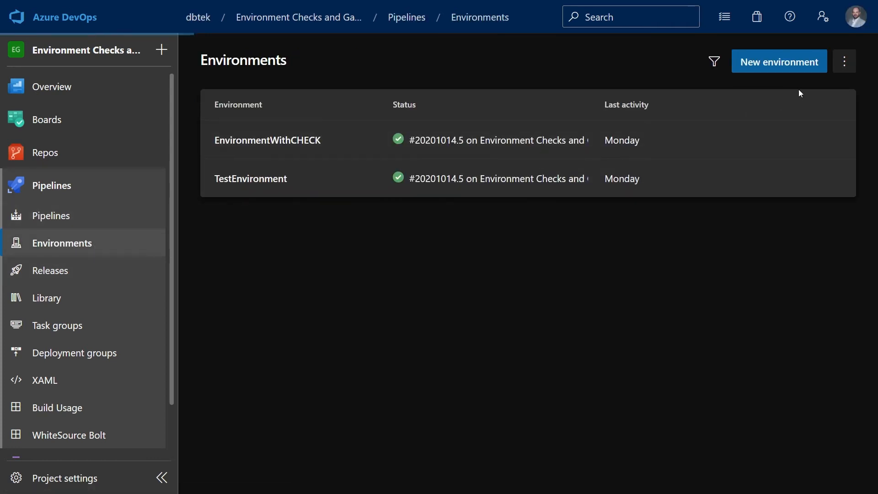
left_click(841, 61)
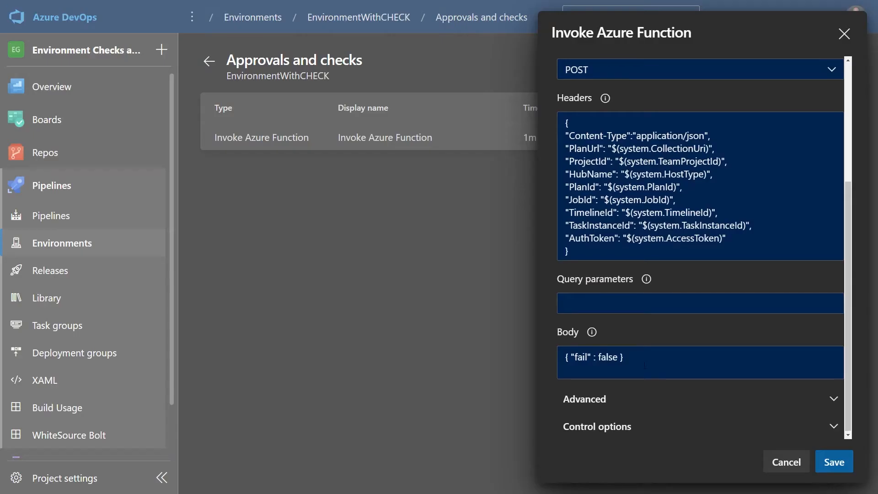
double_click(608, 357)
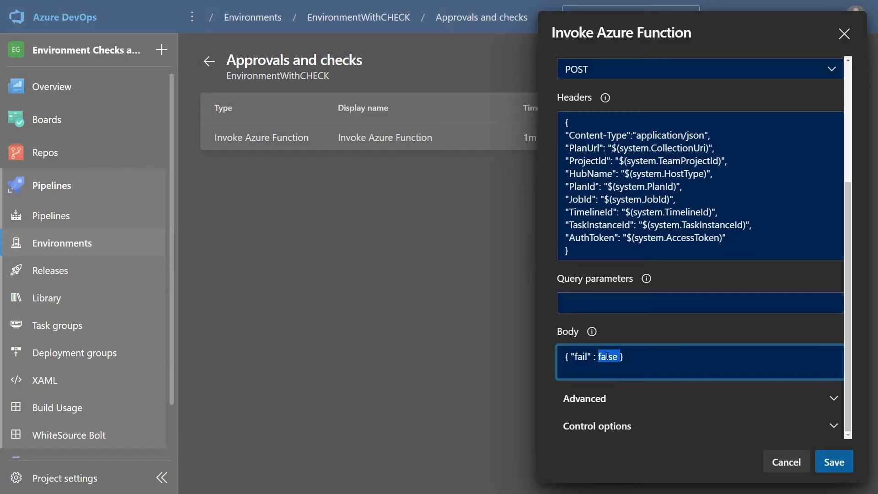
type("true")
left_click(834, 462)
Step: Run the Environment Checks and Gates pipeline again and view the pending check for Stage 2
left_click(128, 220)
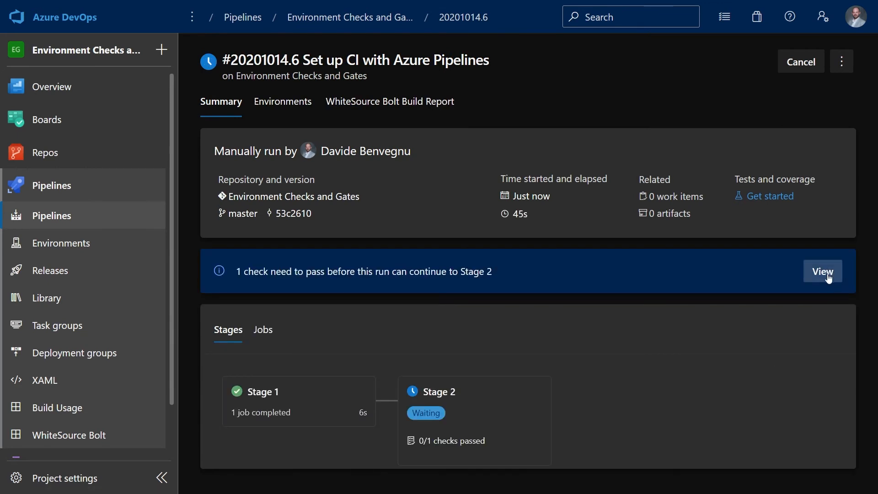
left_click(828, 278)
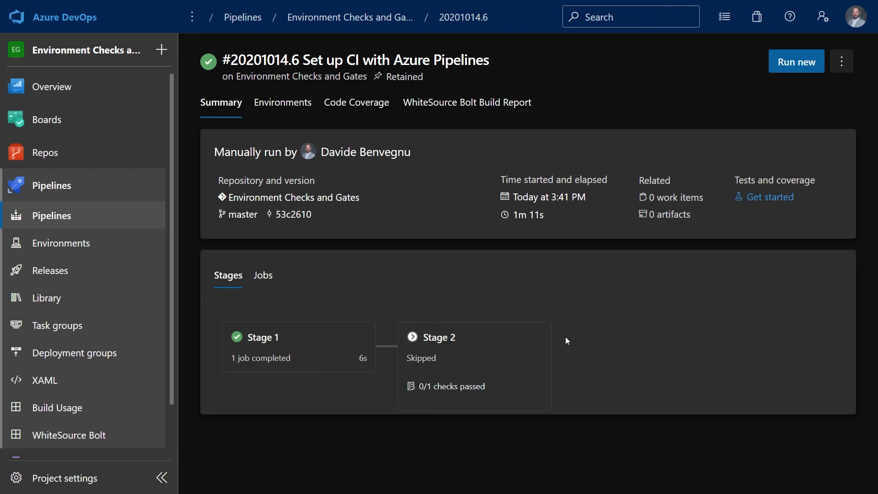
Step: Examine the result and details of the Invoke Azure Function check for Stage 2 of run 20201014.6
left_click_drag(420, 394, 495, 394)
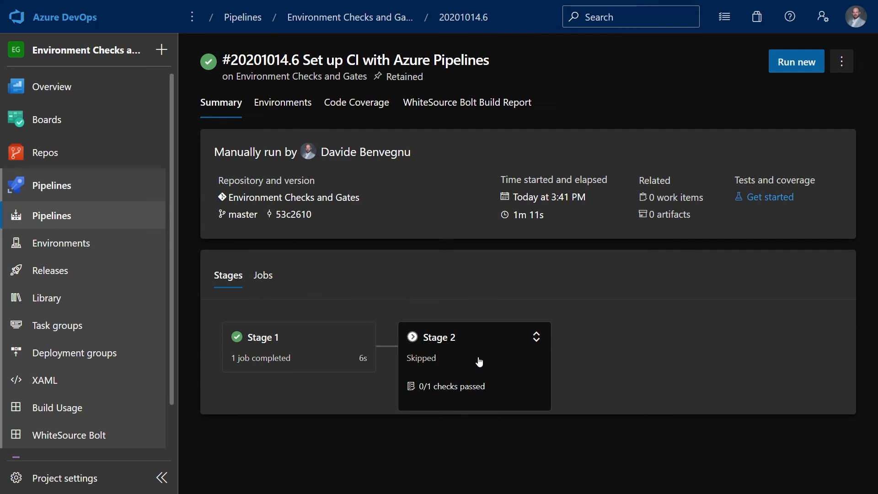
left_click(455, 392)
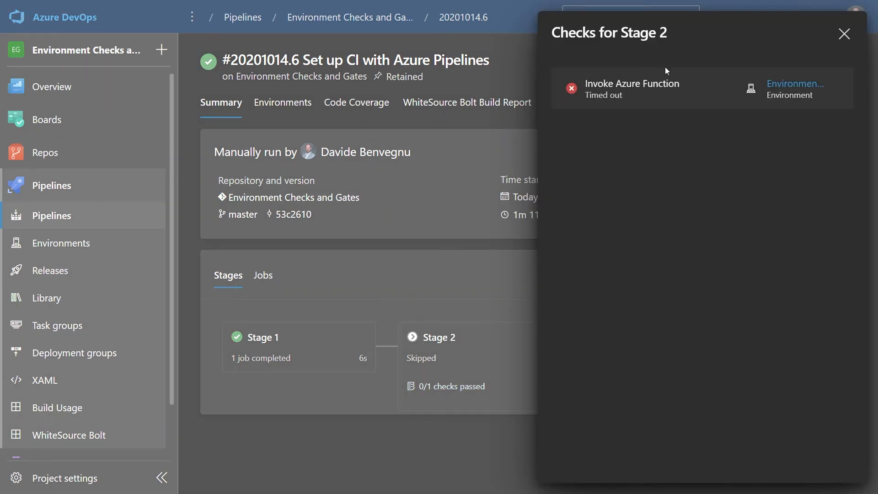
left_click(668, 104)
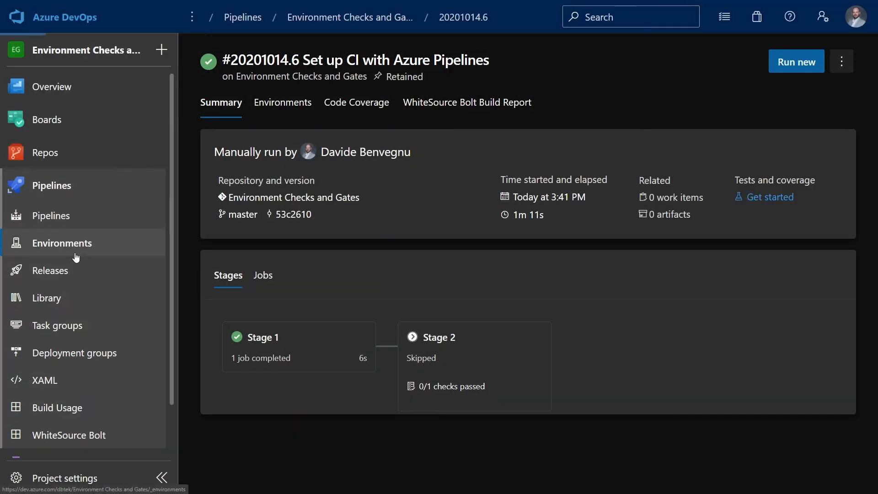
Step: Delete the Invoke Azure Function check from the approvals and checks of EnvironmentWithCHECK
left_click(75, 247)
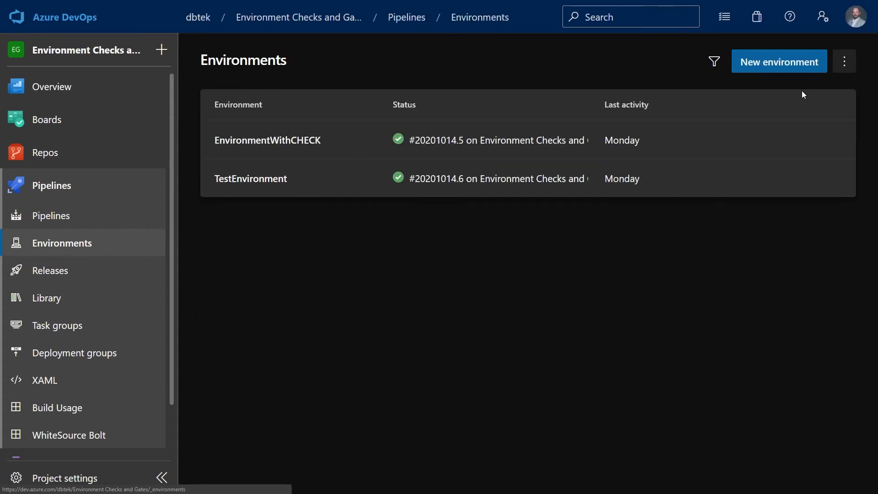
left_click(490, 139)
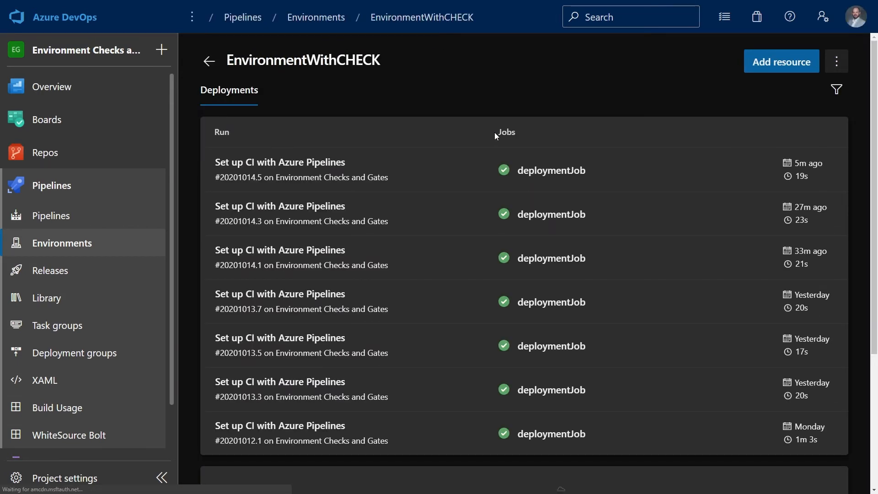
left_click(830, 68)
left_click(781, 136)
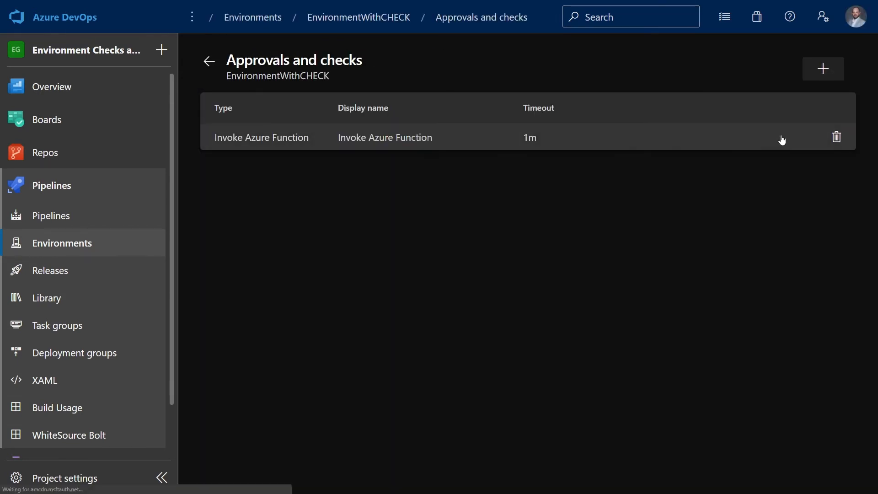
left_click(836, 136)
left_click(522, 283)
Step: Start a new Invoke REST API check on EnvironmentWithCHECK using the Generic connection type and the My API service connection
left_click(823, 68)
scroll(673, 412, "down", 1)
left_click(648, 348)
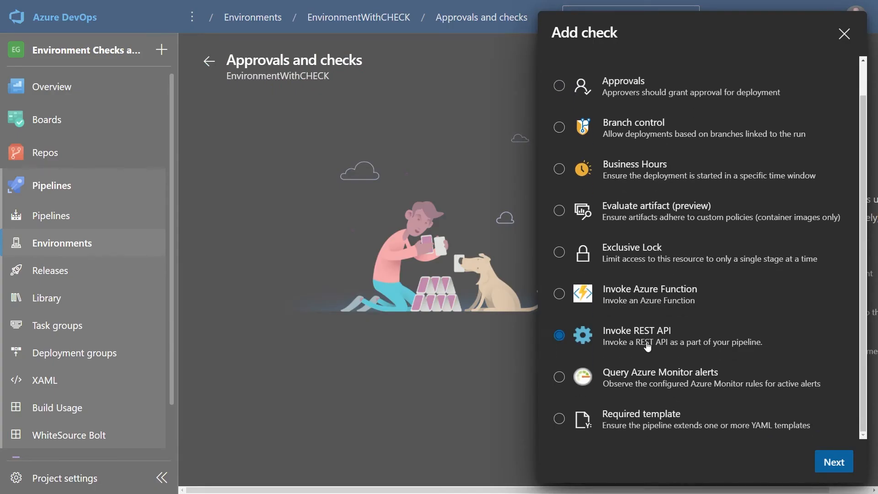
left_click(834, 463)
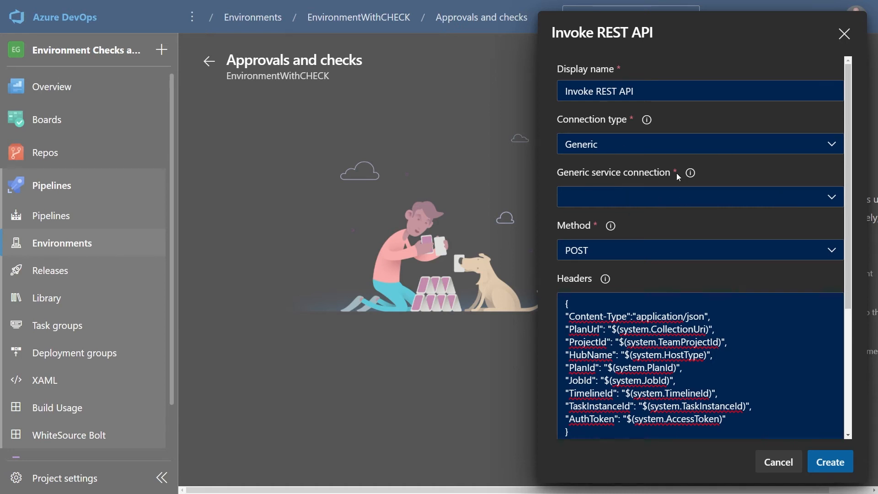
left_click(676, 151)
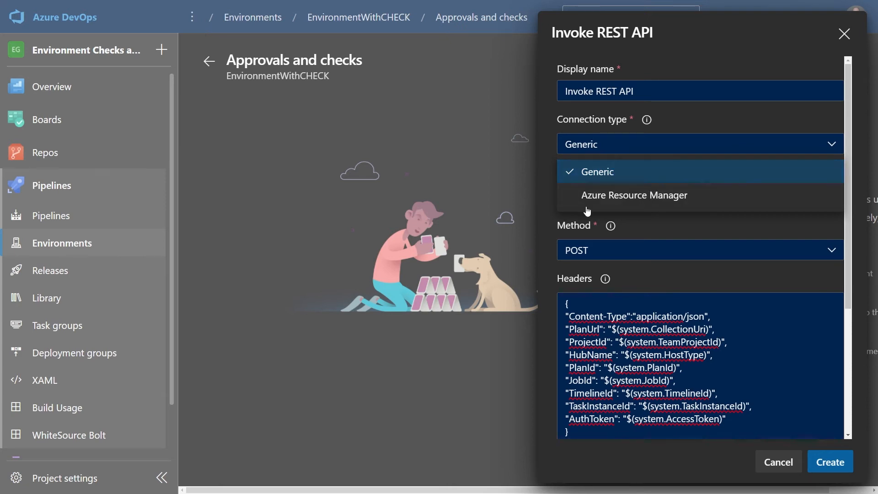
left_click(722, 222)
left_click(714, 202)
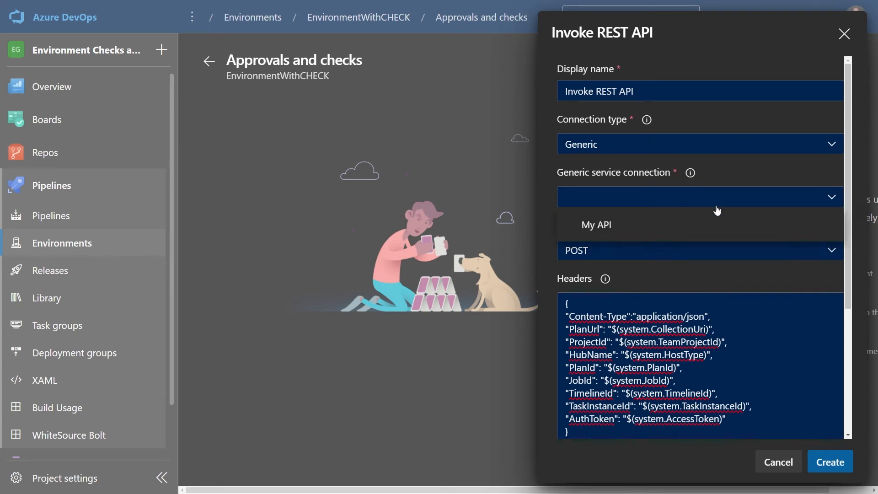
left_click(605, 226)
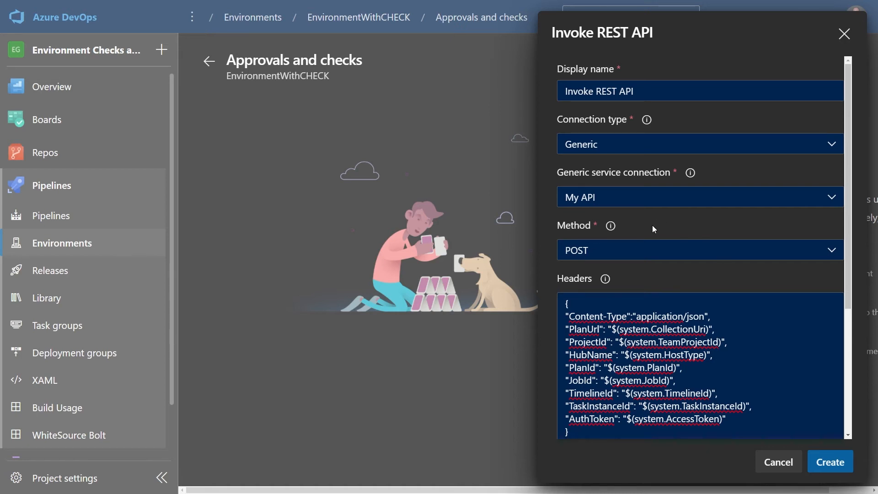
Step: Set the REST API check's request body to { "fail" : false }
scroll(663, 254, "down", 3)
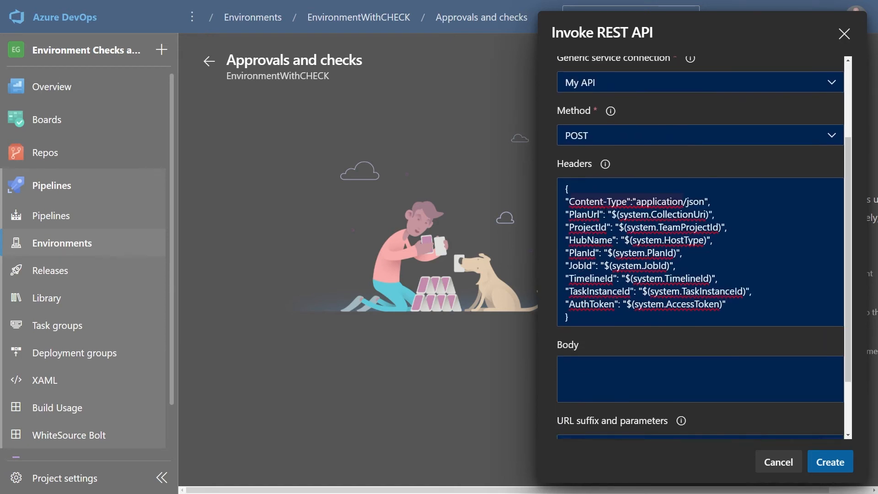
scroll(700, 247, "down", 2)
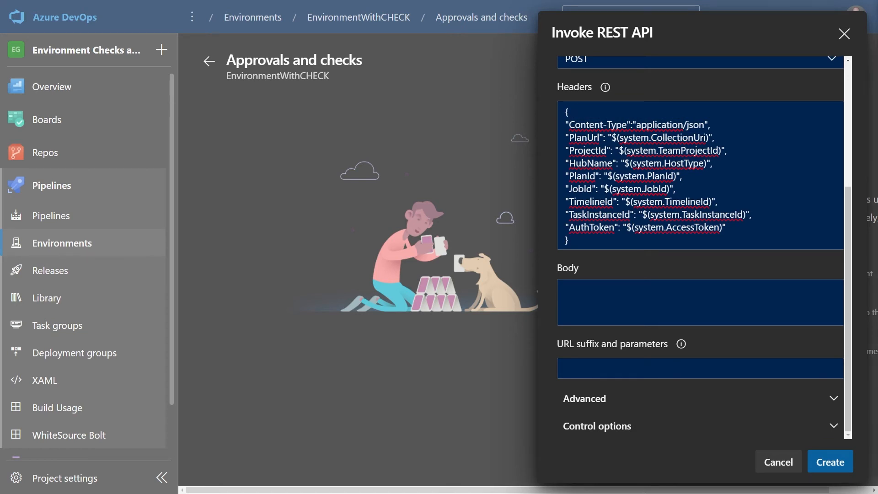
left_click(655, 292)
type("{ \"fail\" : false }")
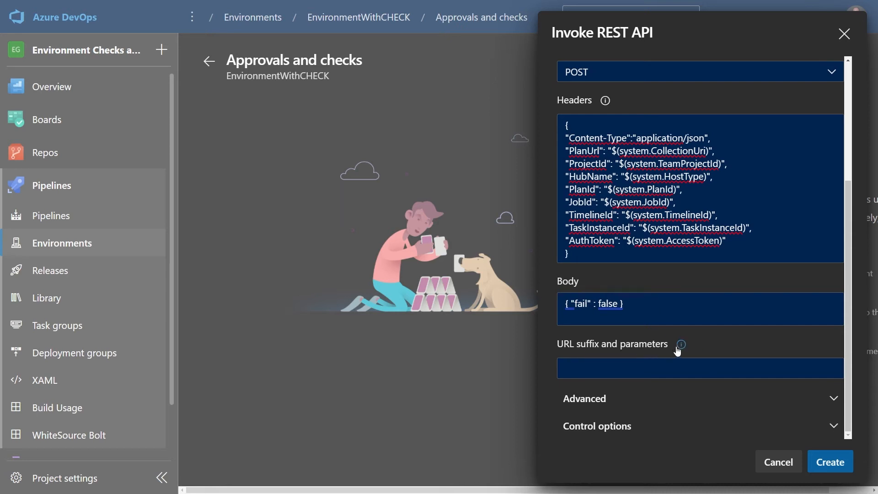
Step: Keep ApiResponse as the completion event, set the timeout to 1 minute, and create the REST API check
left_click(695, 398)
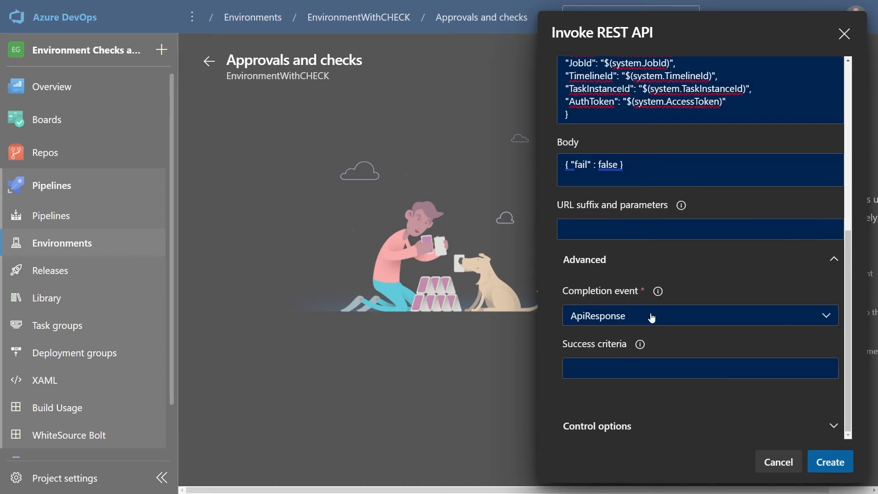
left_click(651, 316)
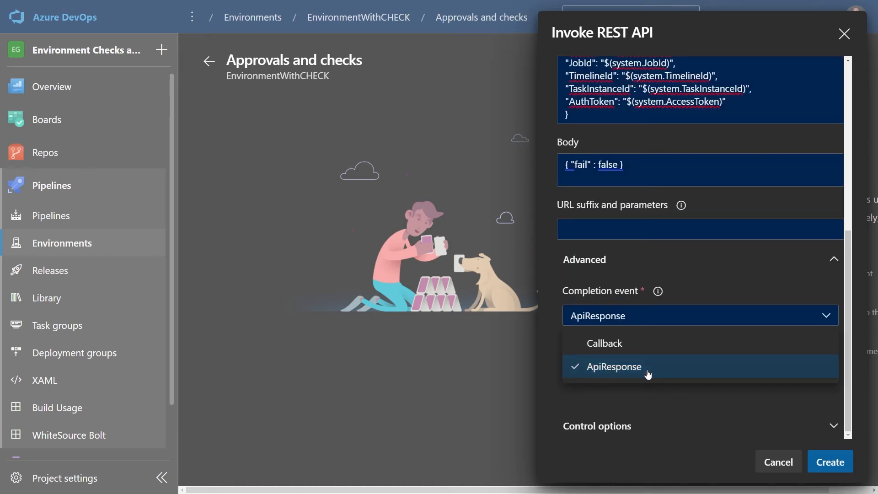
left_click(715, 384)
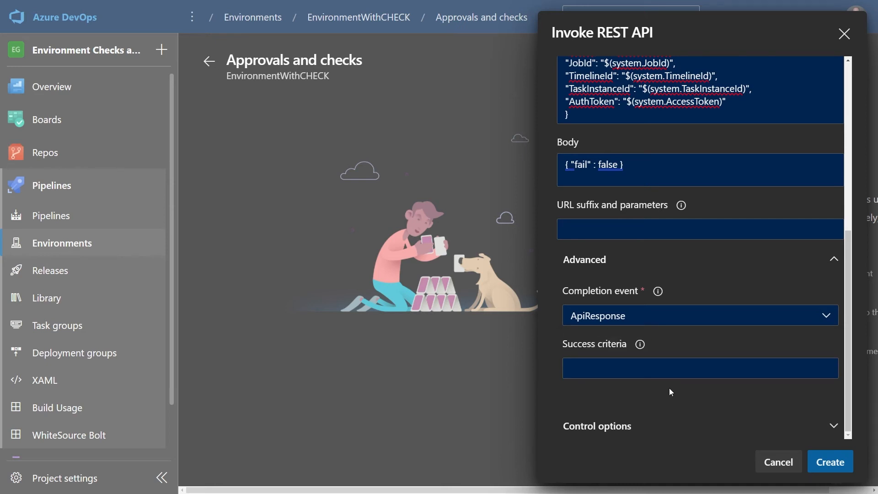
left_click(675, 421)
left_click(586, 304)
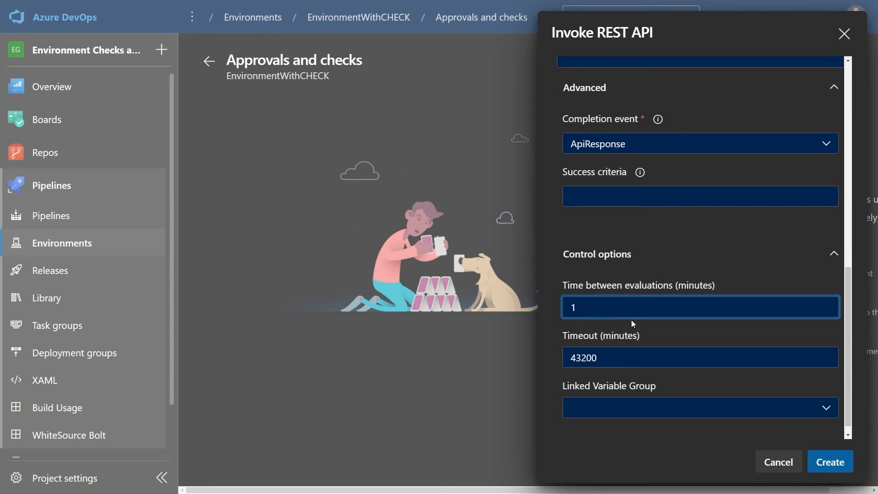
key("Tab")
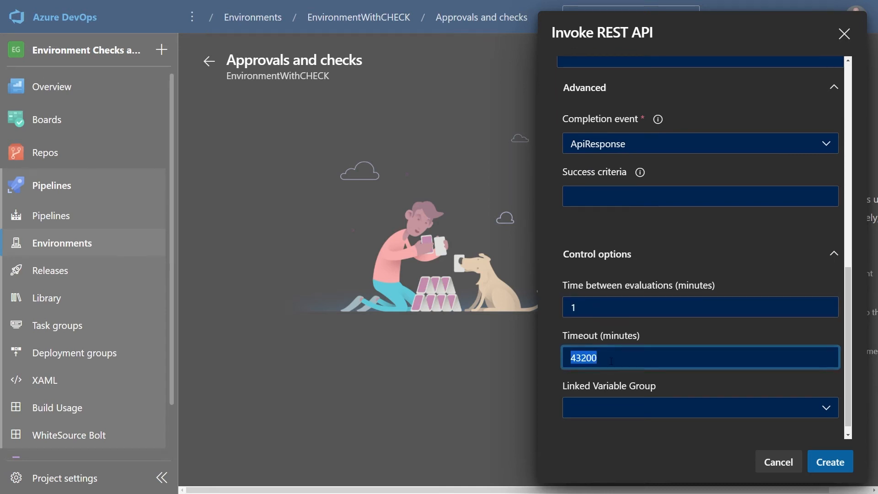
type("1")
left_click(828, 463)
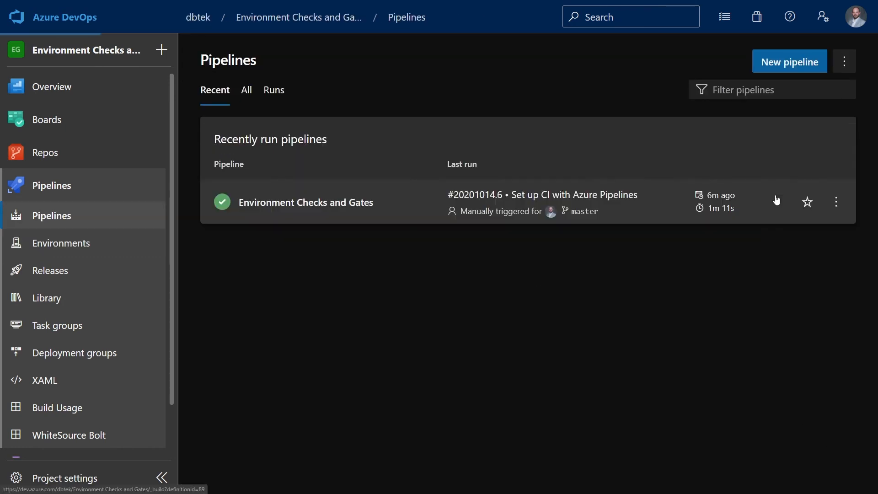
Step: Run the Environment Checks and Gates pipeline to test the Invoke REST API check
left_click(775, 198)
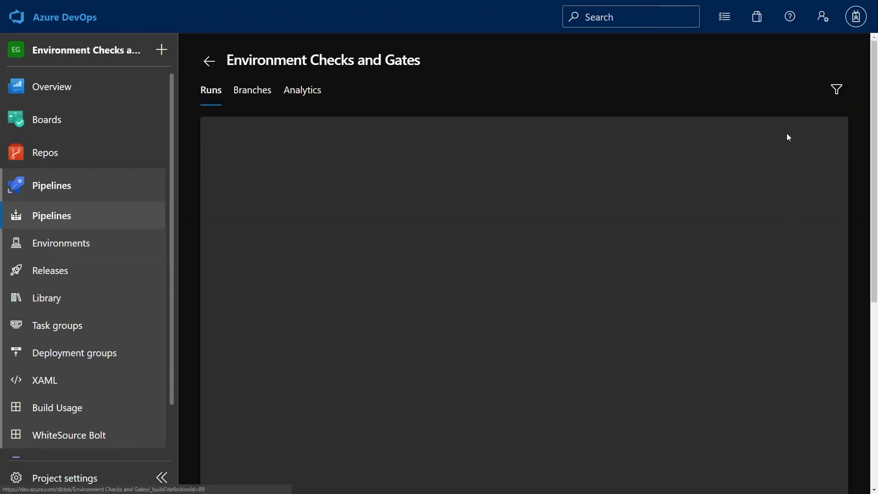
left_click(776, 62)
left_click(837, 461)
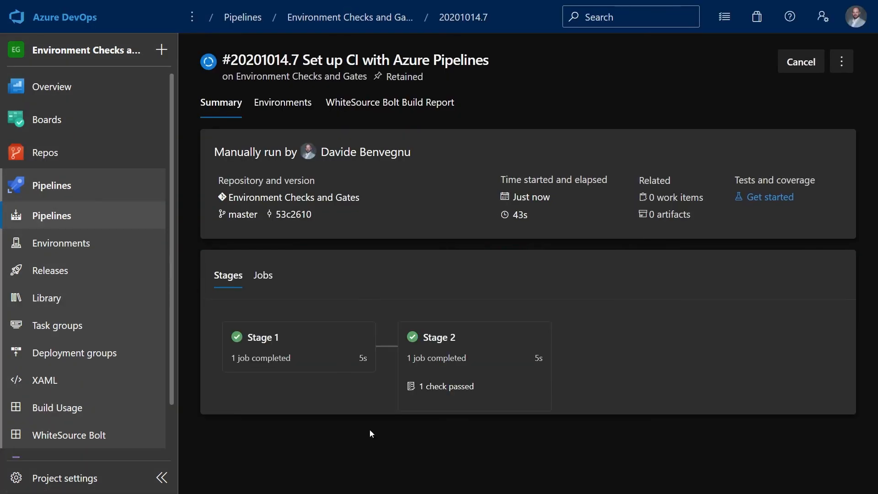
Step: Inspect the Invoke REST API check's log for Stage 2 of run 20201014.7
left_click(468, 388)
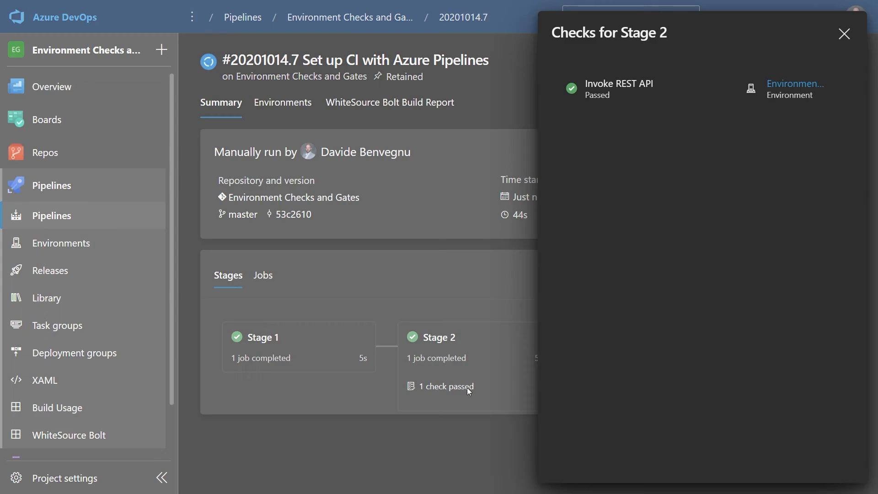
left_click(659, 97)
scroll(677, 201, "down", 3)
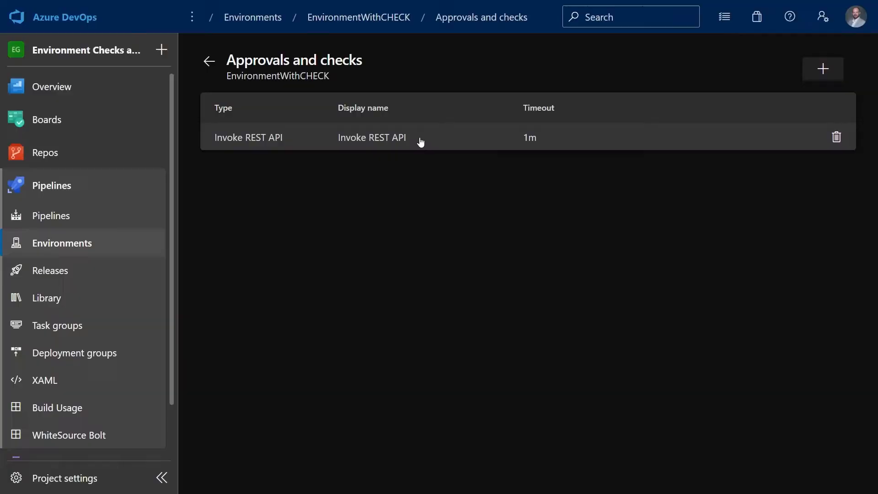
Step: Change the body of EnvironmentWithCHECK's Invoke REST API check to { "fail" : true} and save it
left_click(418, 138)
scroll(608, 302, "down", 4)
double_click(608, 304)
type("tru")
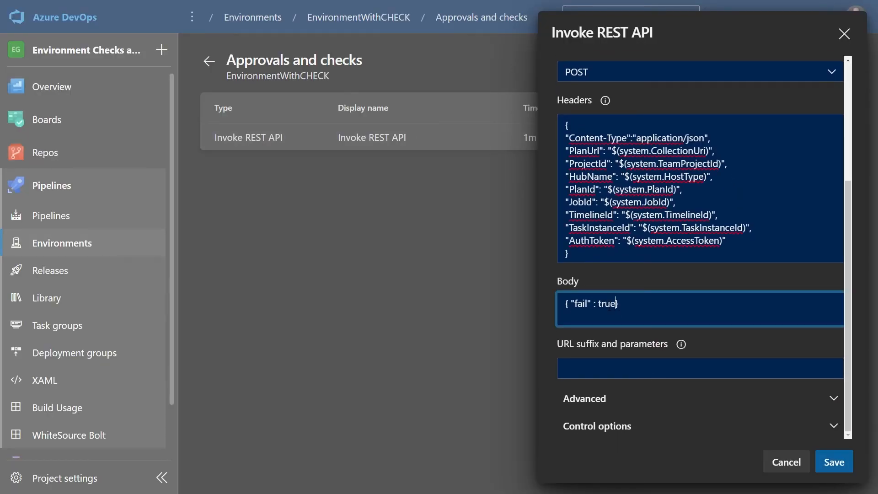
left_click(833, 462)
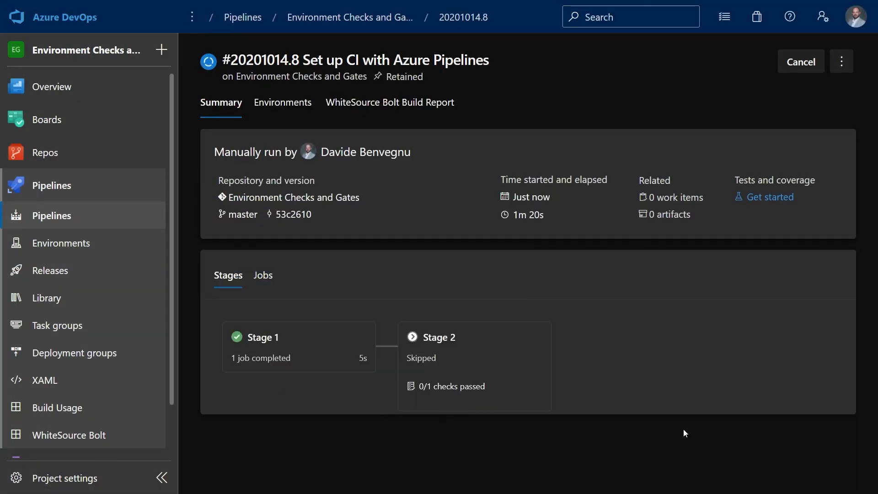
Step: Examine the Invoke REST API check's log for Stage 2 of run 20201014.8, including the request body and exception message
left_click(462, 387)
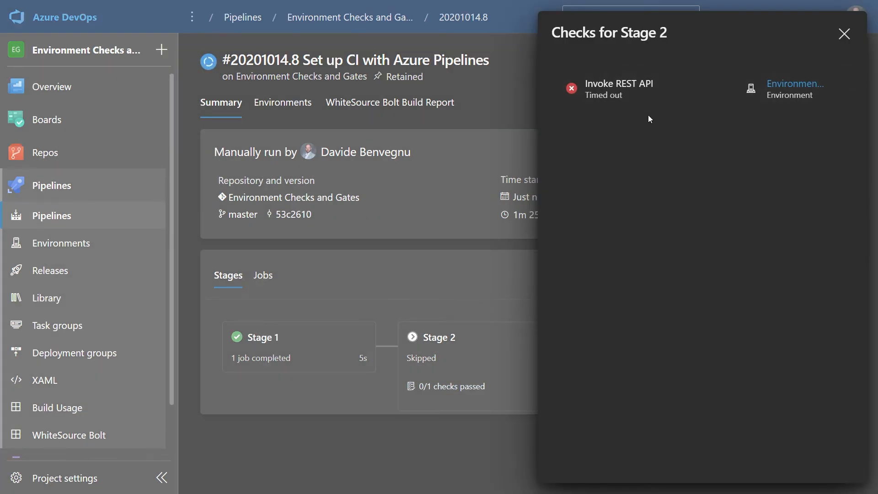
left_click(641, 89)
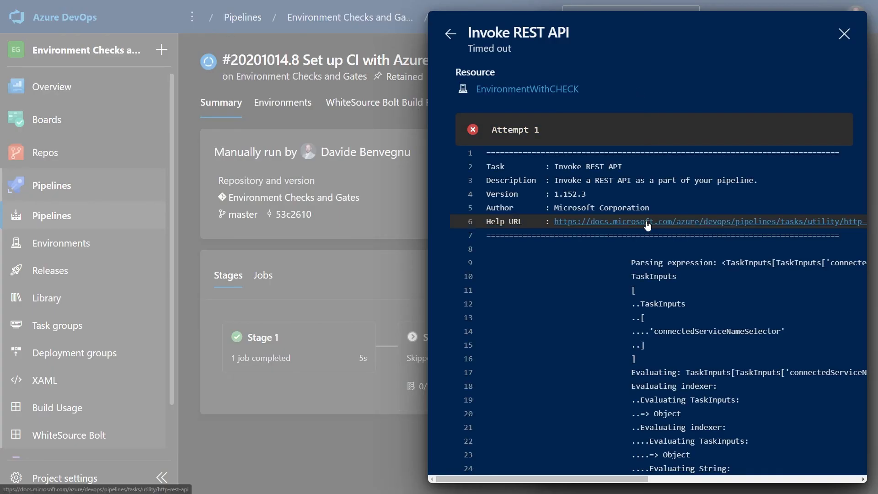
scroll(650, 224, "down", 4)
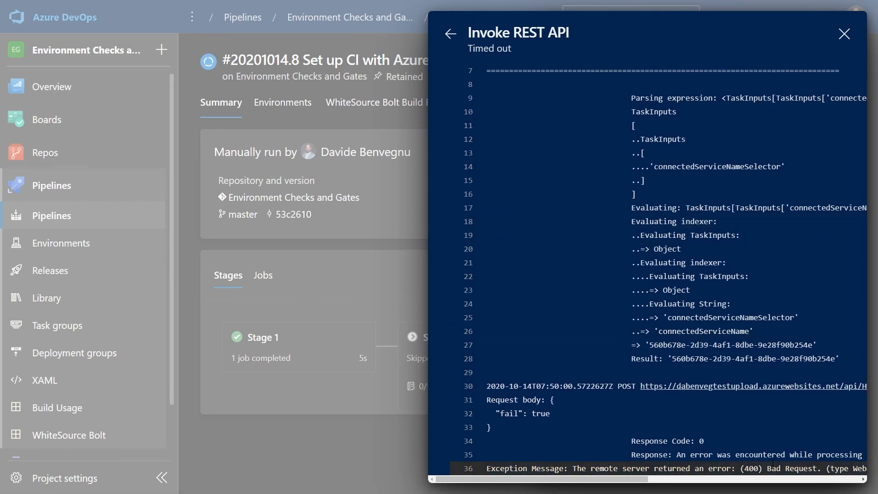
key("ctrl+1")
left_click(747, 441)
left_click_drag(602, 468, 827, 475)
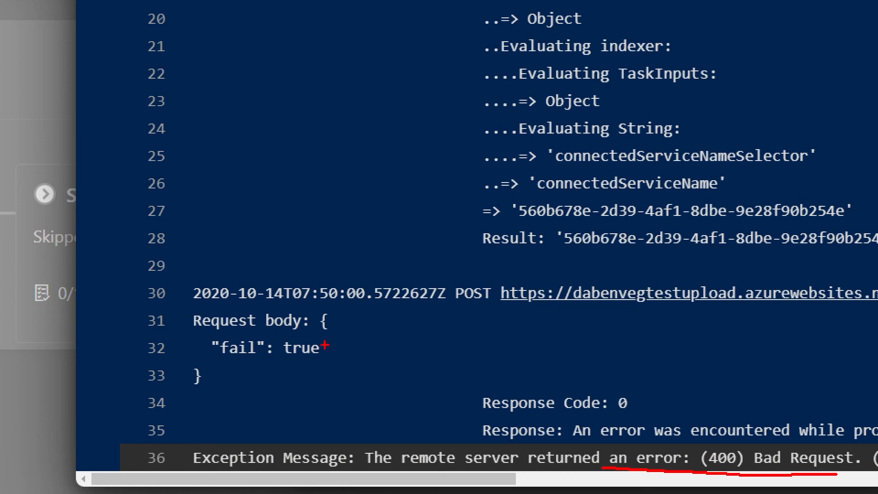
left_click_drag(280, 363, 327, 363)
key("Escape")
left_click(401, 434)
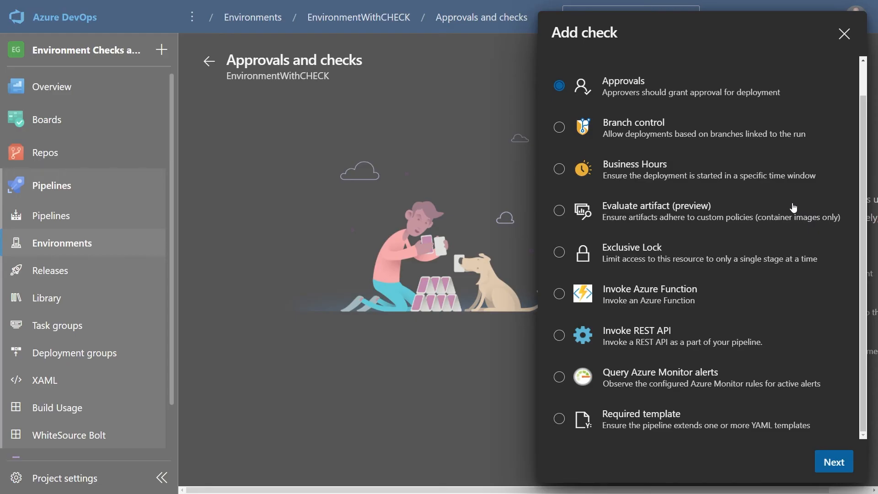
Step: Choose Query Azure Monitor alerts as the type of the new check on EnvironmentWithCHECK
left_click(560, 377)
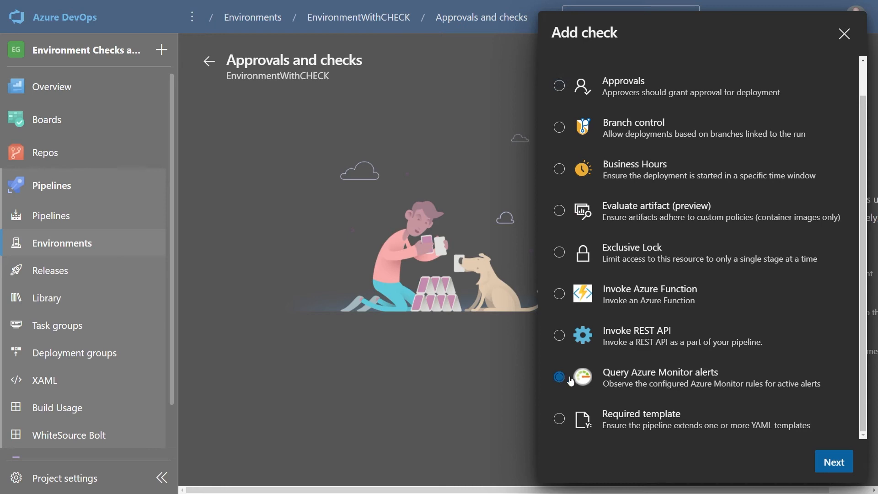